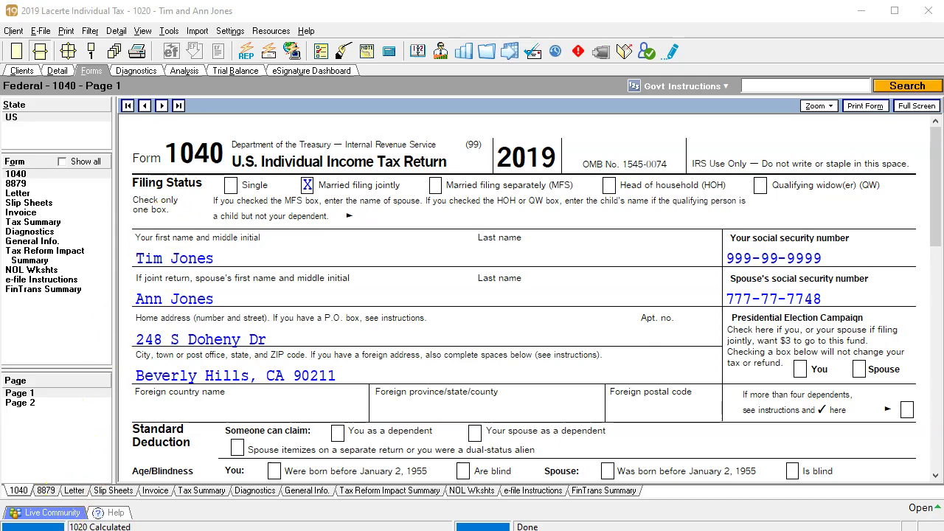
Switch from the tax return to the Tax Prob 2.1.xlsx workbook in Excel and bring up its first W-2.
key(alt+Tab)
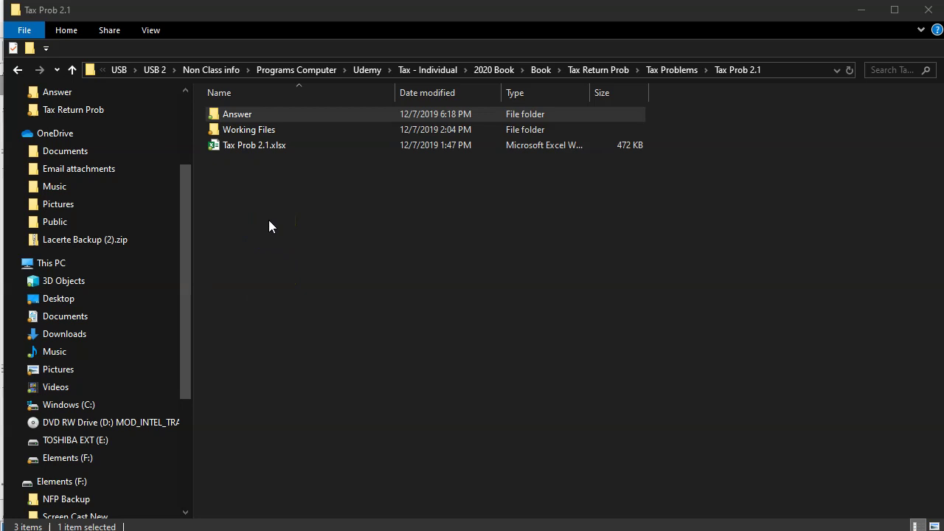
click(258, 128)
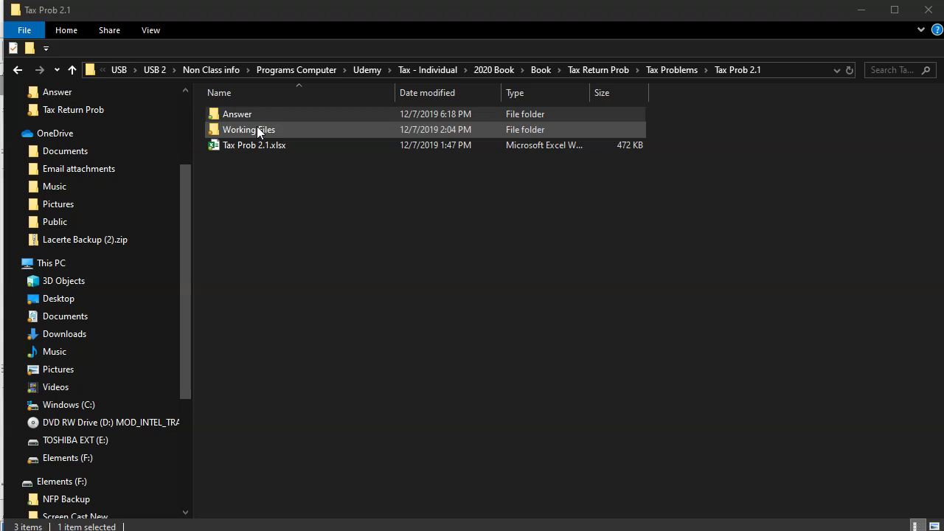
click(253, 162)
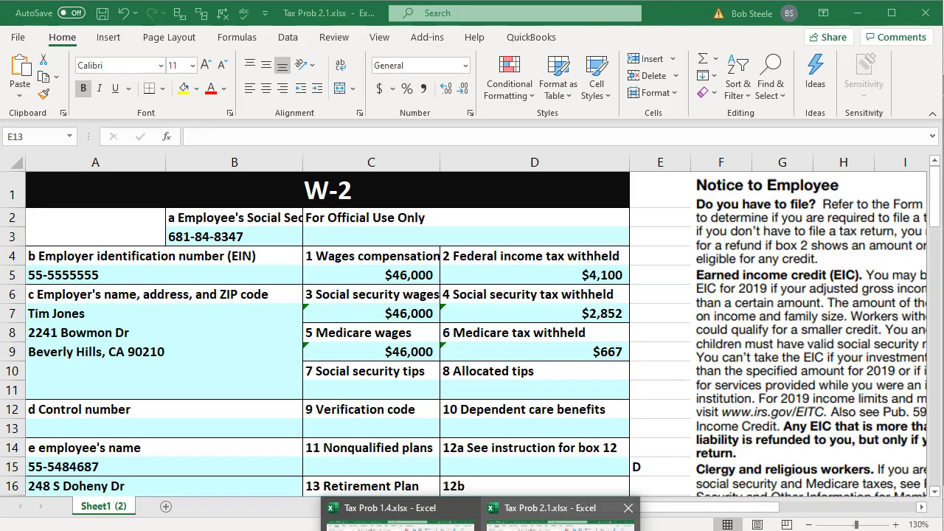
click(561, 509)
click(348, 391)
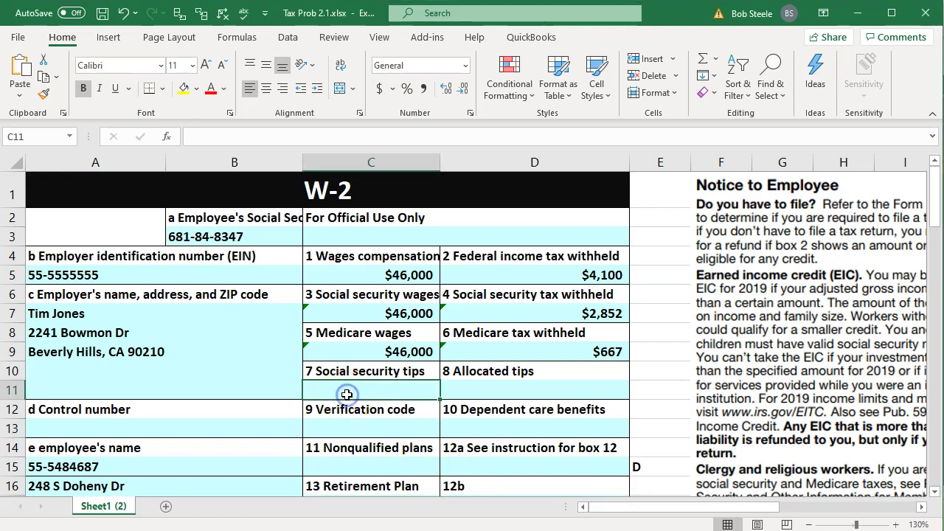
click(369, 237)
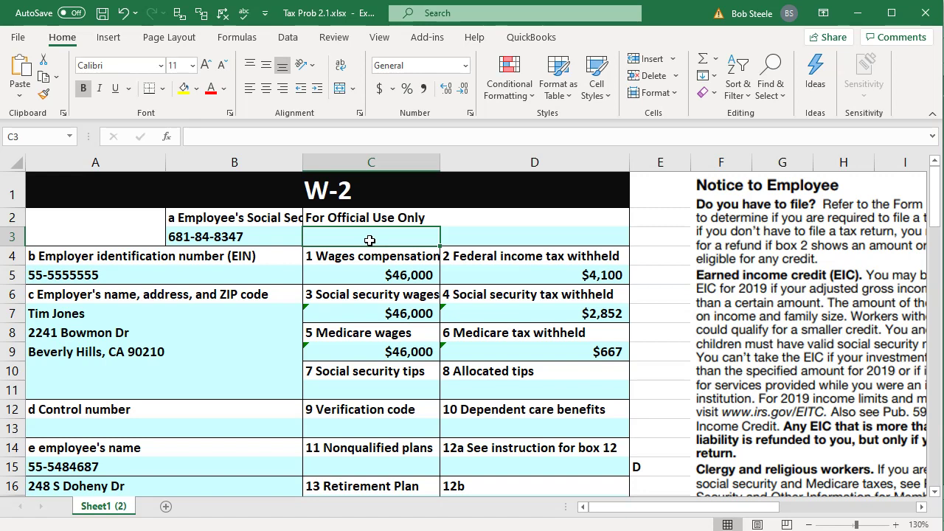
Clear the x from box 13 Retirement Plan on the first W-2.
scroll(370, 237, down, 2)
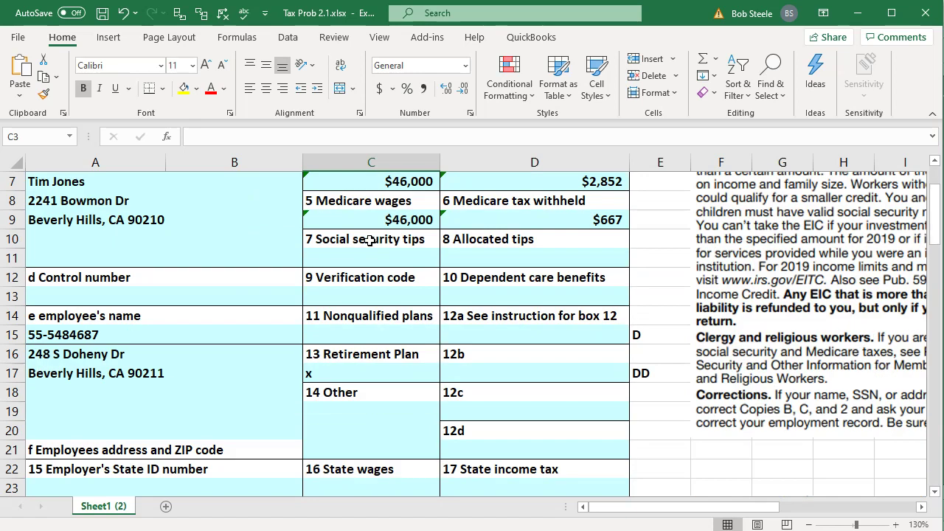
click(352, 368)
key(Delete)
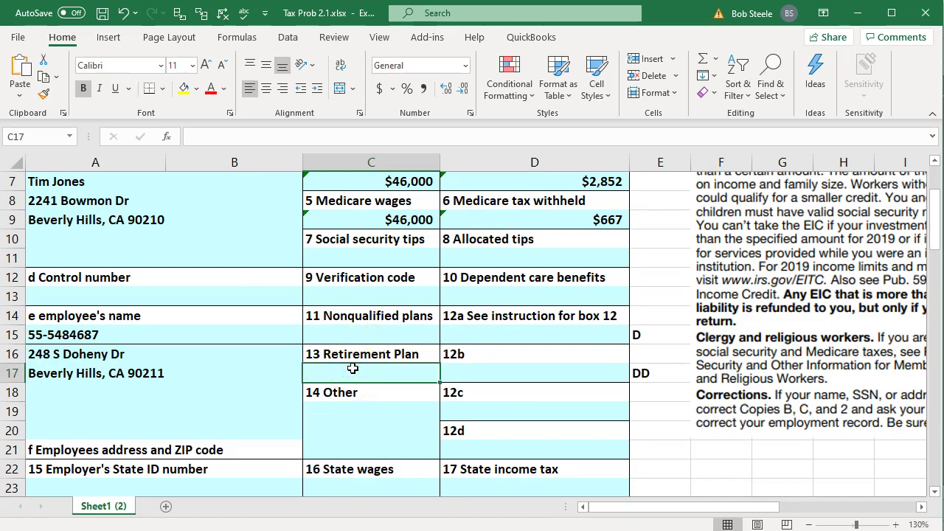
Clear the x from box 13 Retirement Plan on the second W-2.
scroll(353, 368, down, 2)
scroll(353, 368, down, 3)
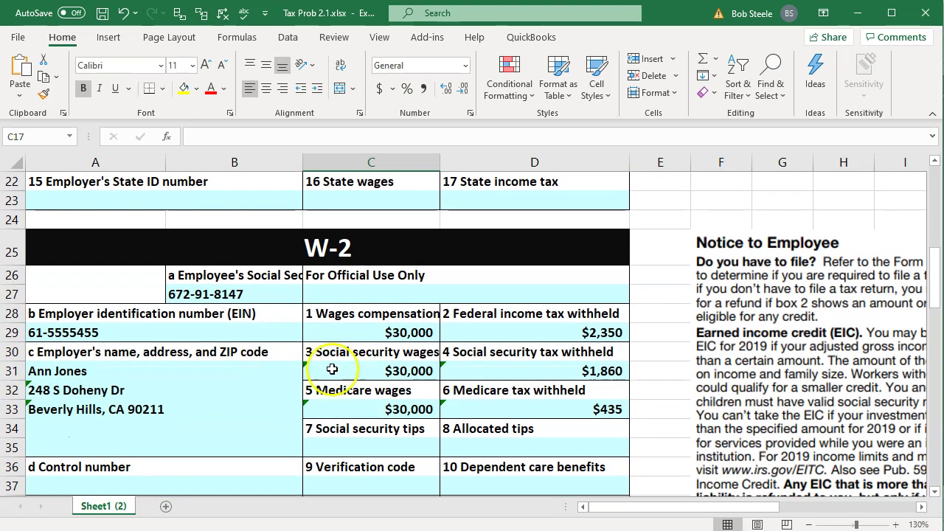
click(123, 377)
scroll(123, 381, down, 2)
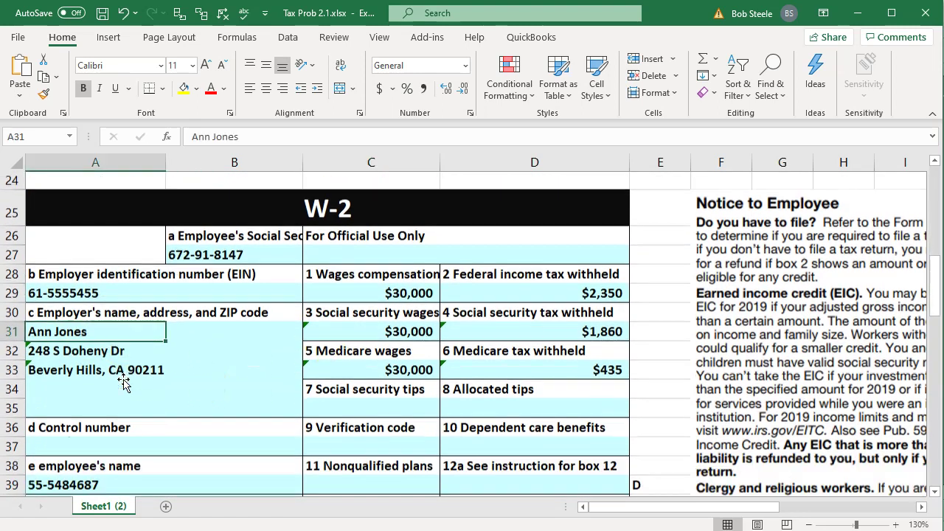
click(333, 435)
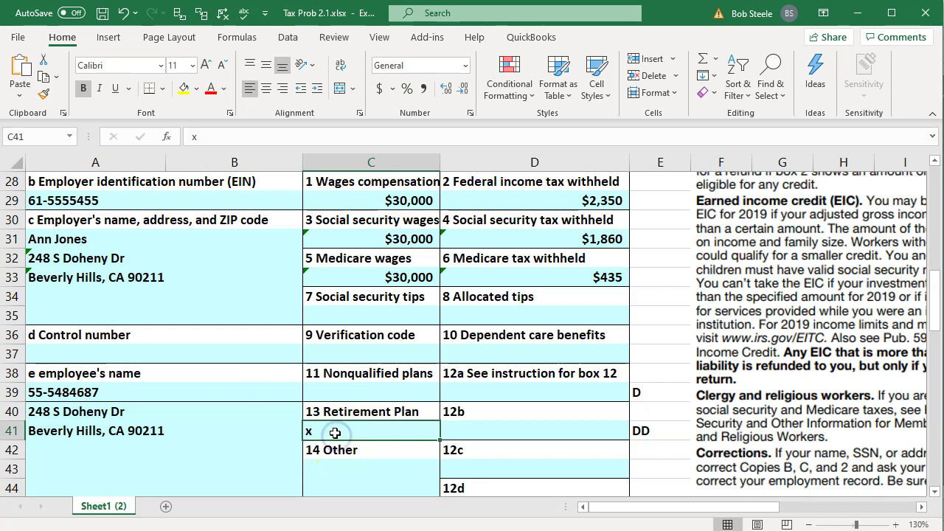
key(Delete)
scroll(335, 433, up, 1)
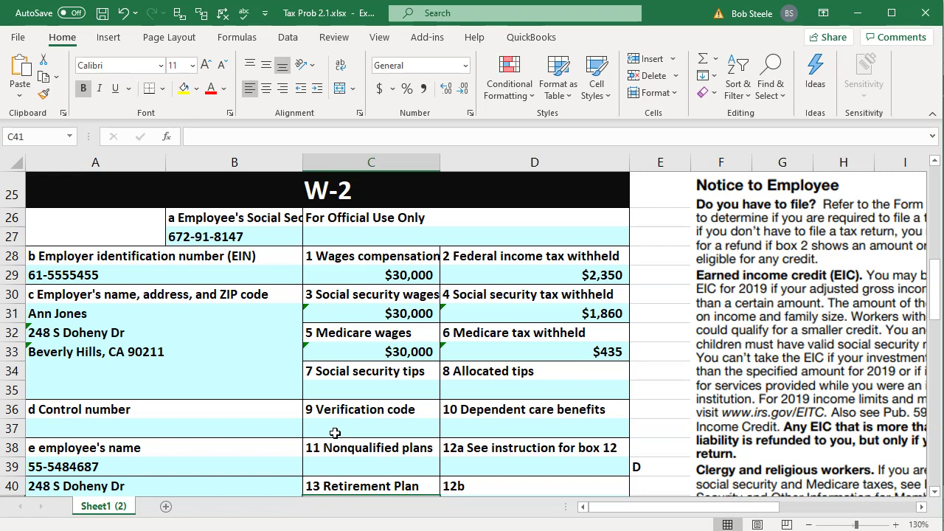
Review the 1099-INT, health care coverage and dependent data below the W-2s, ending back at the first W-2.
scroll(335, 433, down, 3)
scroll(335, 433, down, 4)
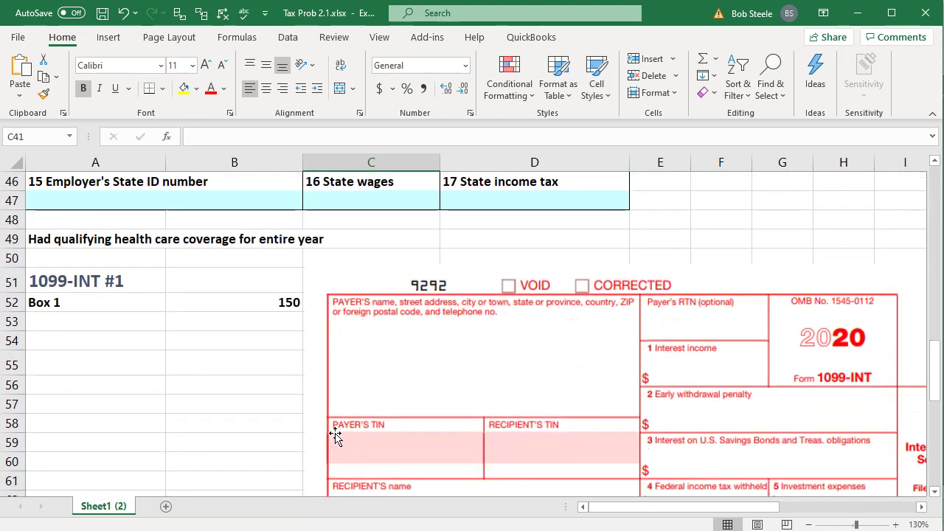
click(490, 401)
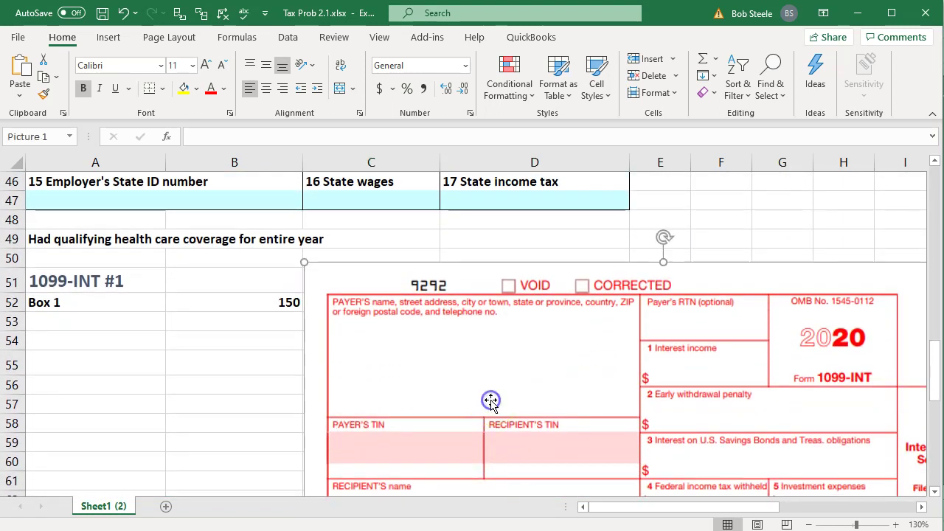
click(105, 327)
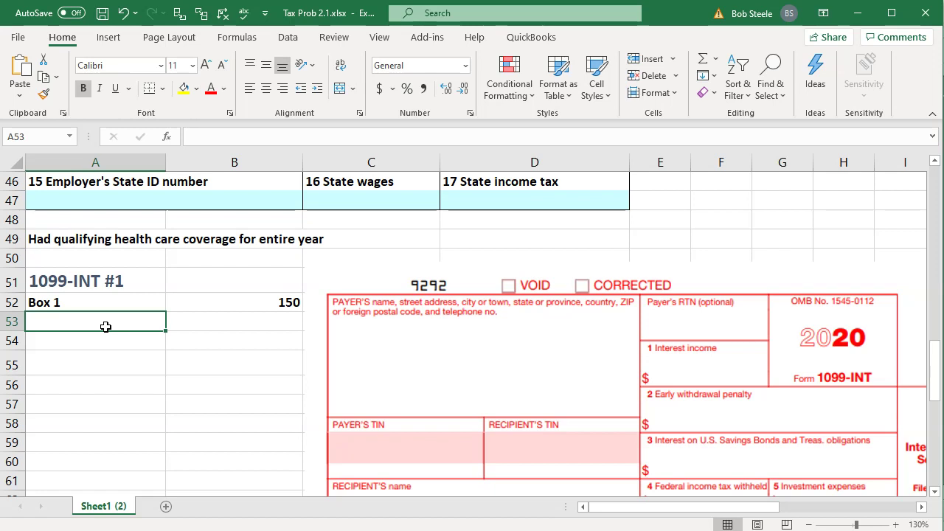
scroll(105, 327, down, 4)
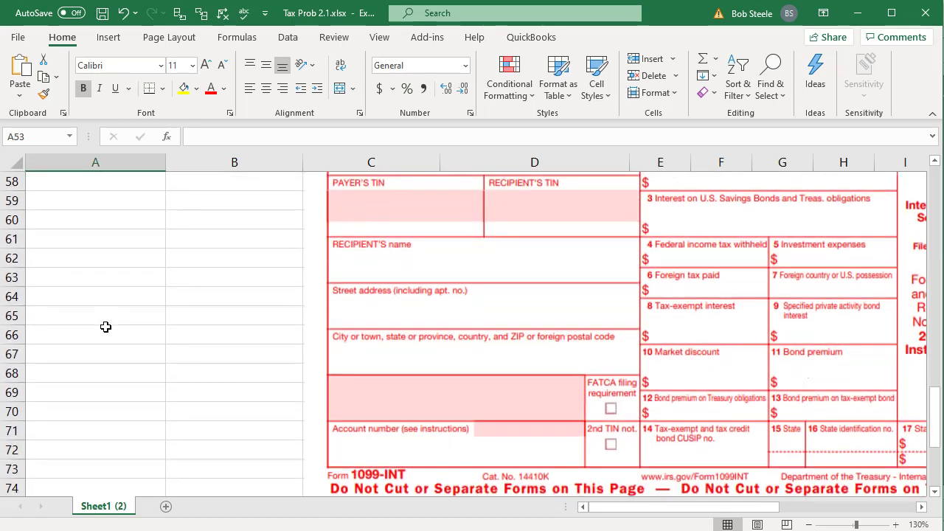
scroll(105, 327, down, 4)
click(105, 327)
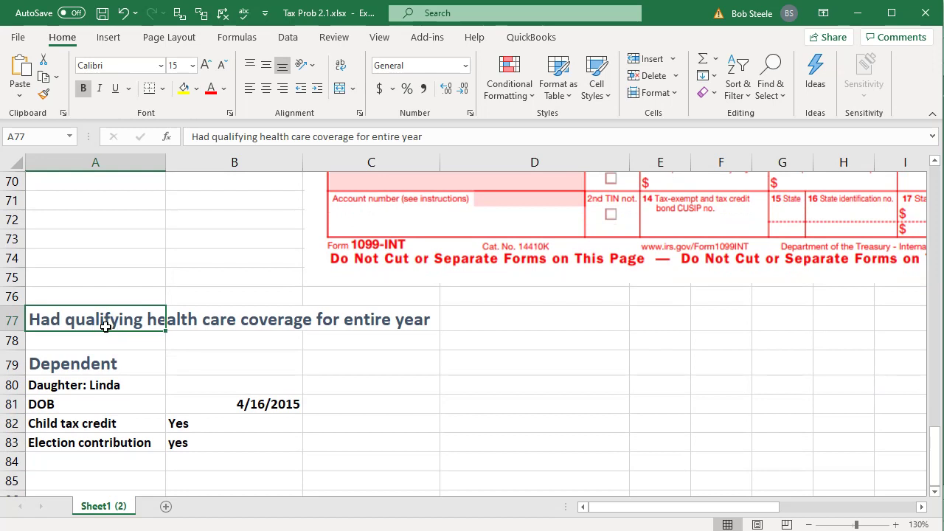
scroll(105, 327, down, 1)
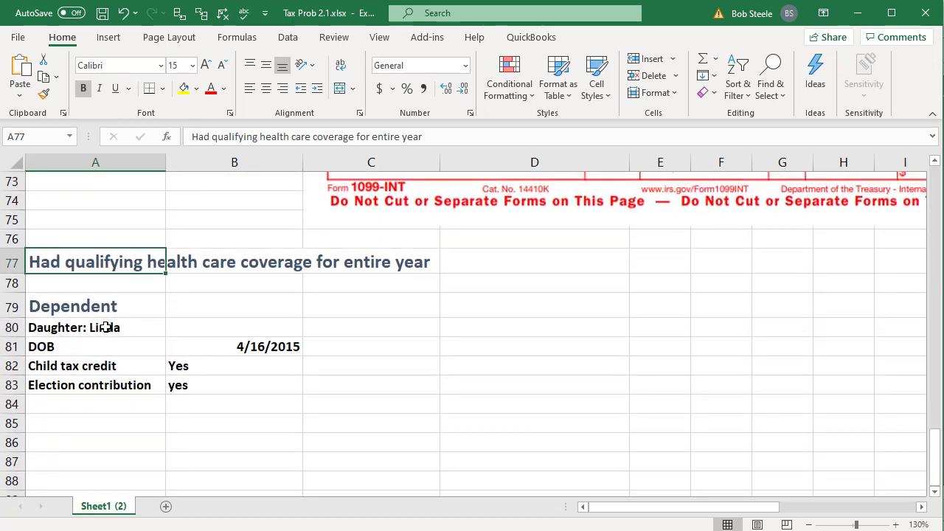
click(150, 410)
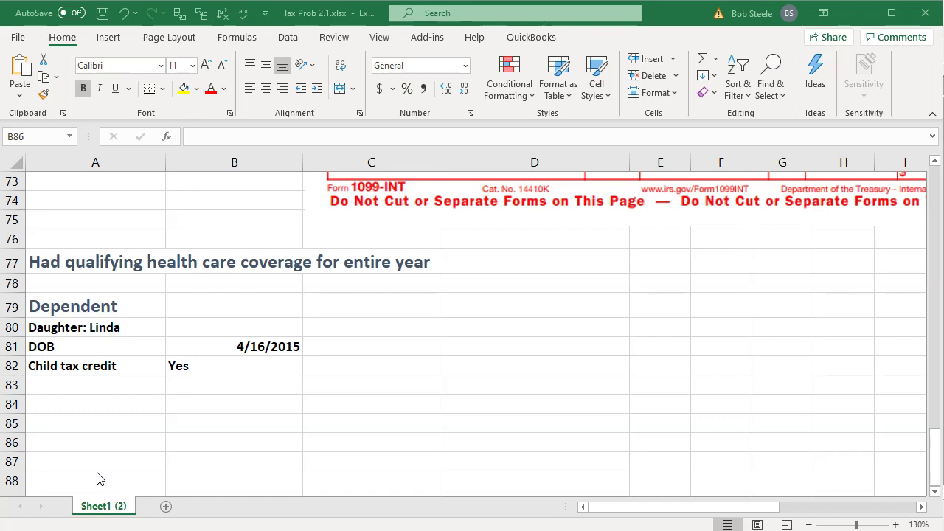
scroll(97, 478, up, 2)
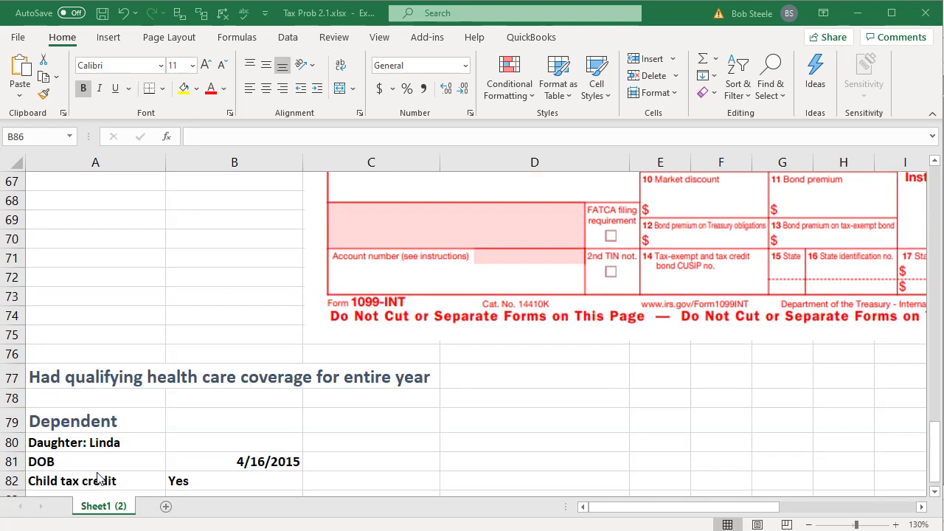
scroll(96, 479, up, 17)
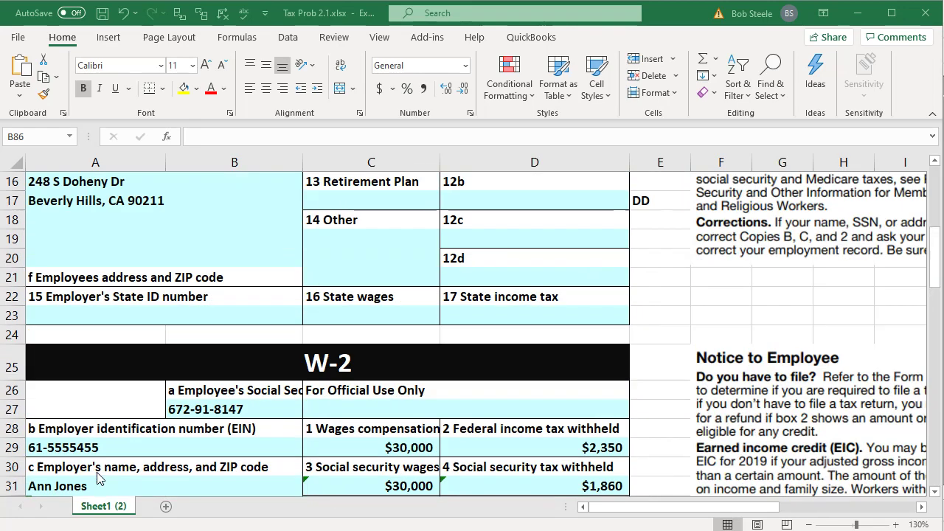
scroll(97, 478, up, 5)
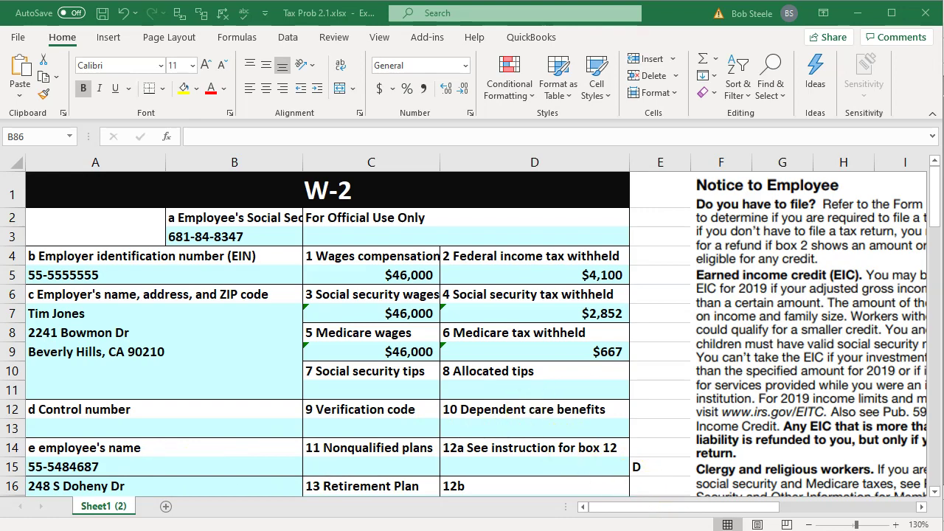
Switch to Lacerte and review the filing status, taxpayer and spouse details in the client information.
key(alt+Tab)
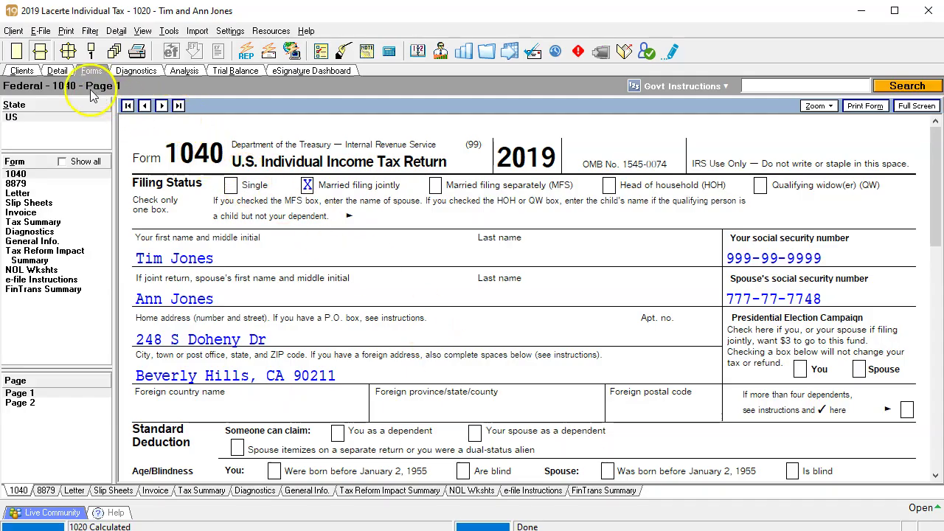
click(57, 71)
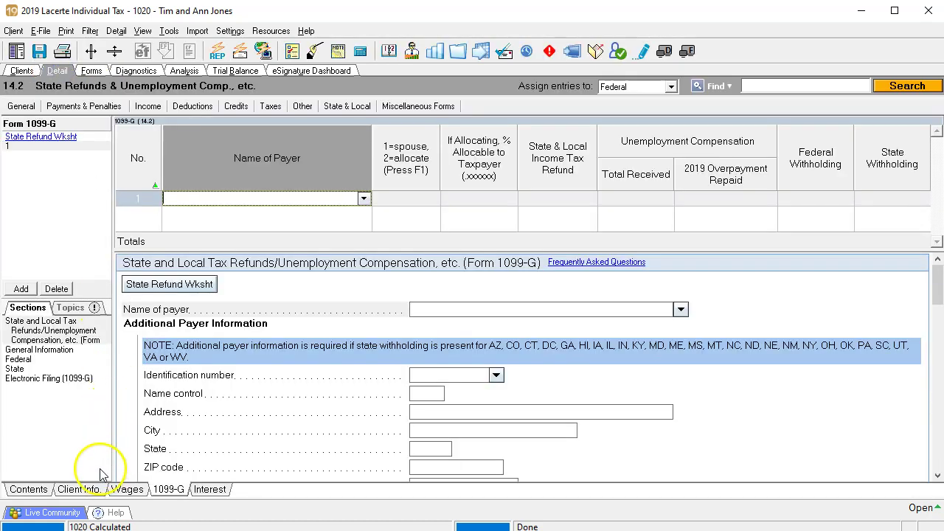
click(99, 491)
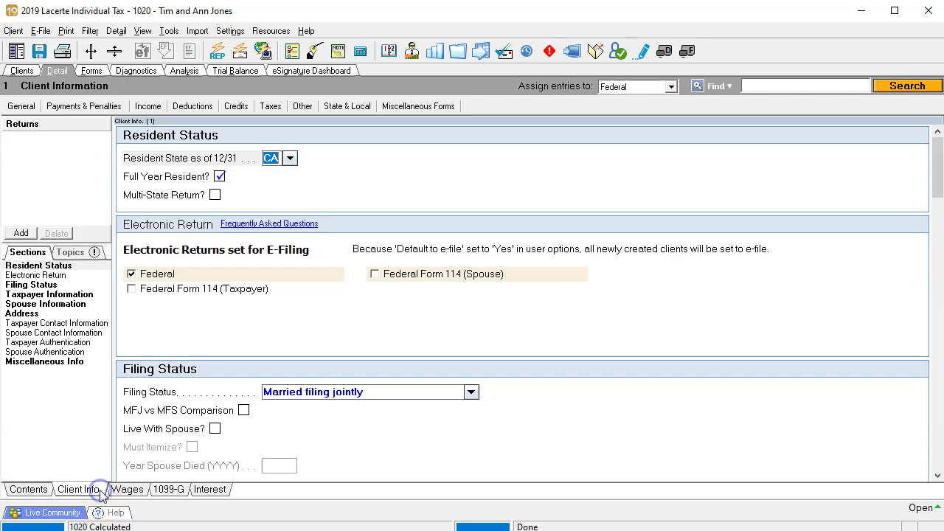
click(518, 383)
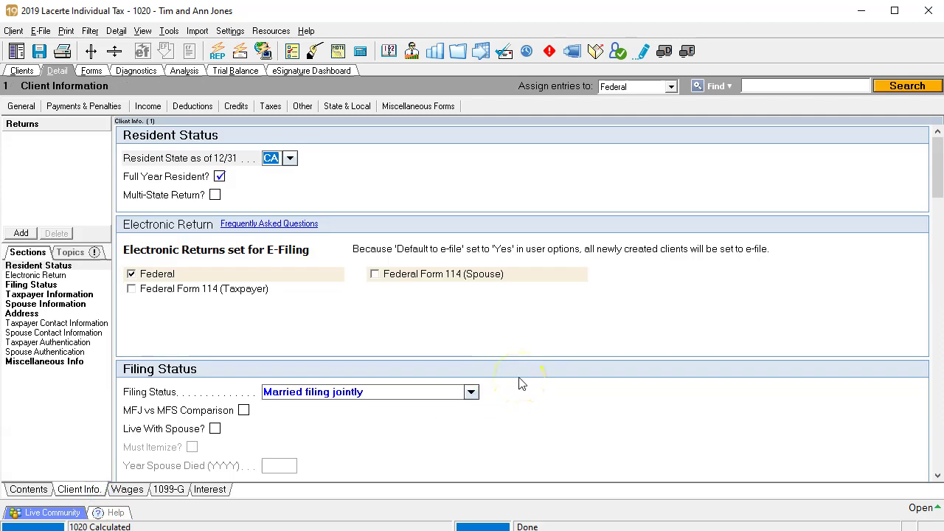
scroll(520, 381, down, 2)
click(488, 322)
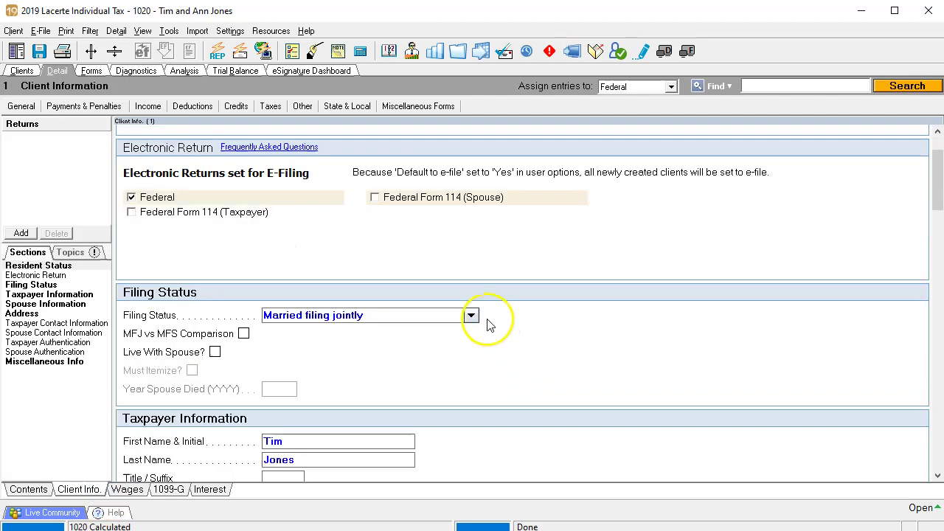
scroll(487, 323, down, 6)
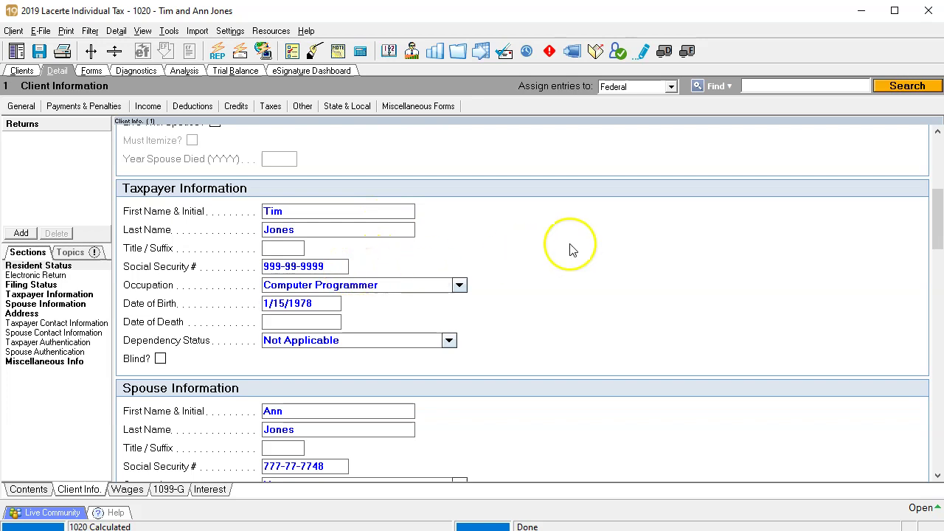
scroll(576, 247, down, 2)
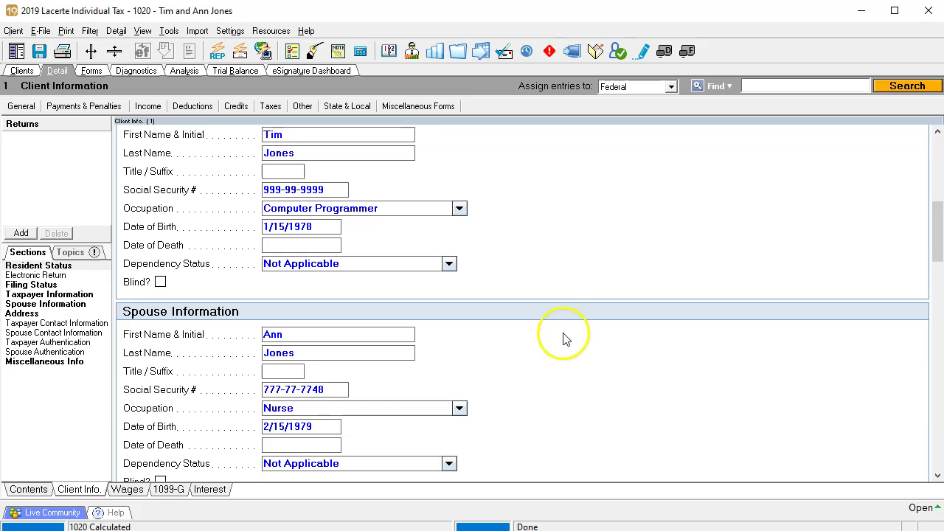
scroll(564, 356, down, 1)
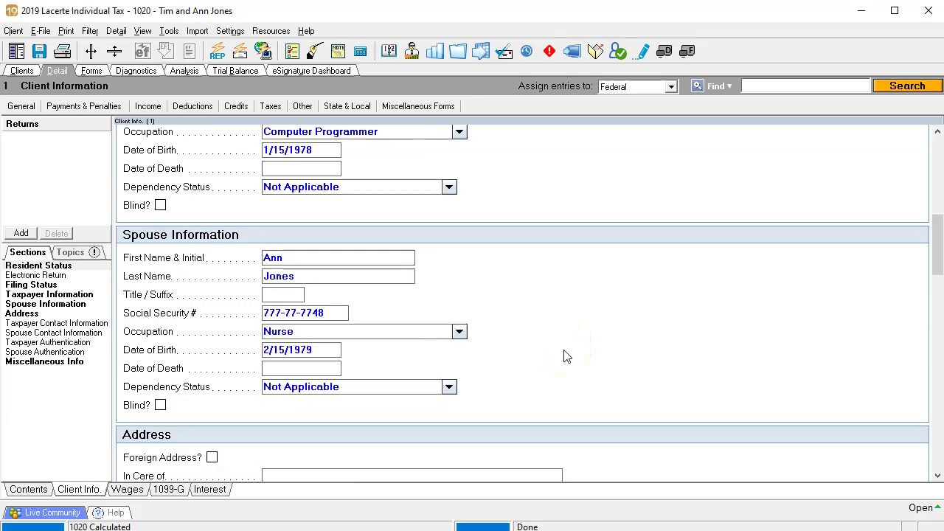
Place tick marks on Form 1040 page 1 for the filing status, taxpayer, spouse, address and dependents lines.
click(92, 72)
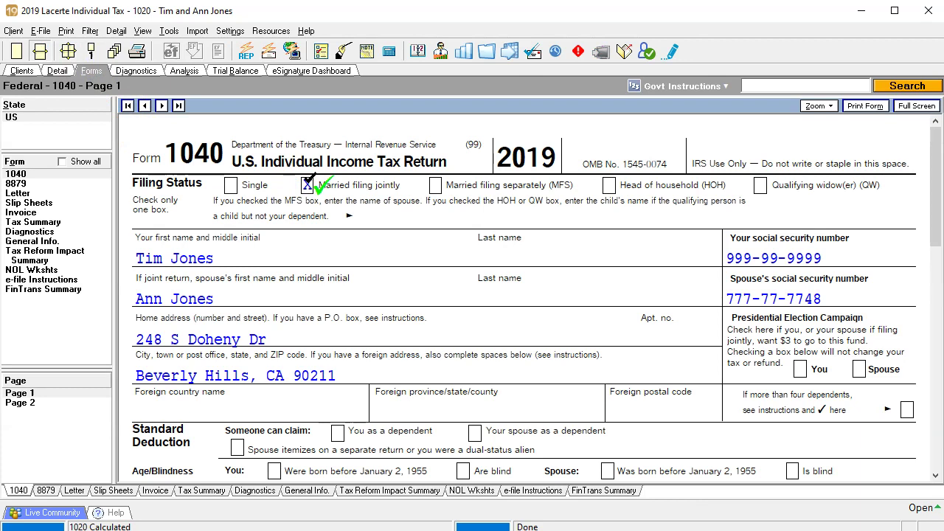
click(771, 248)
click(777, 290)
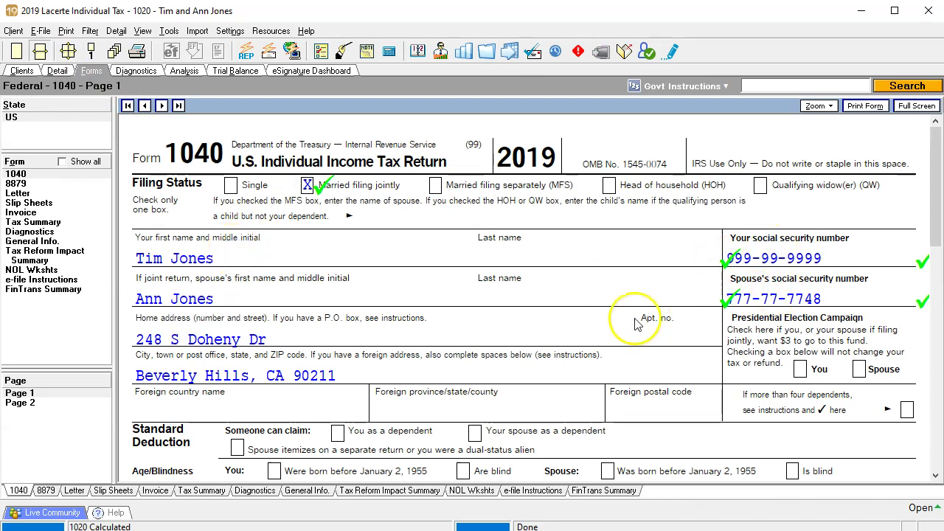
click(327, 339)
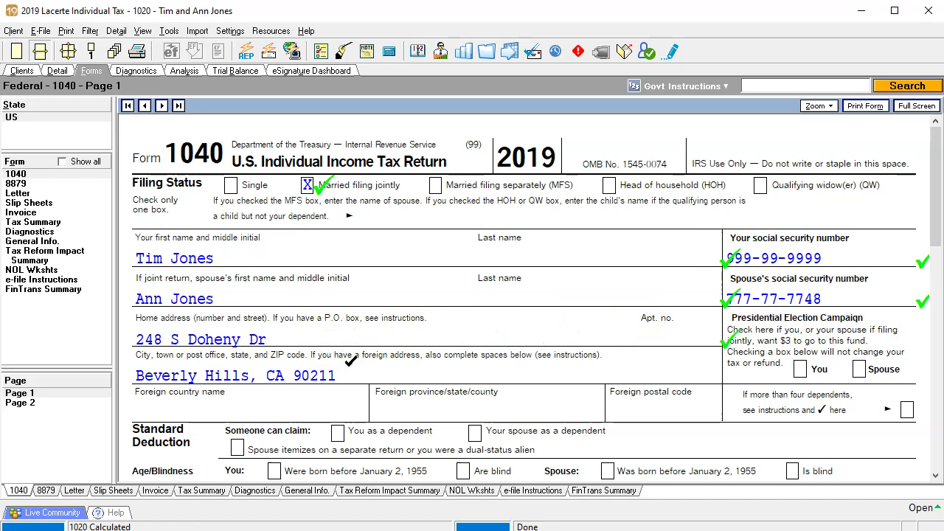
click(350, 362)
scroll(346, 365, down, 3)
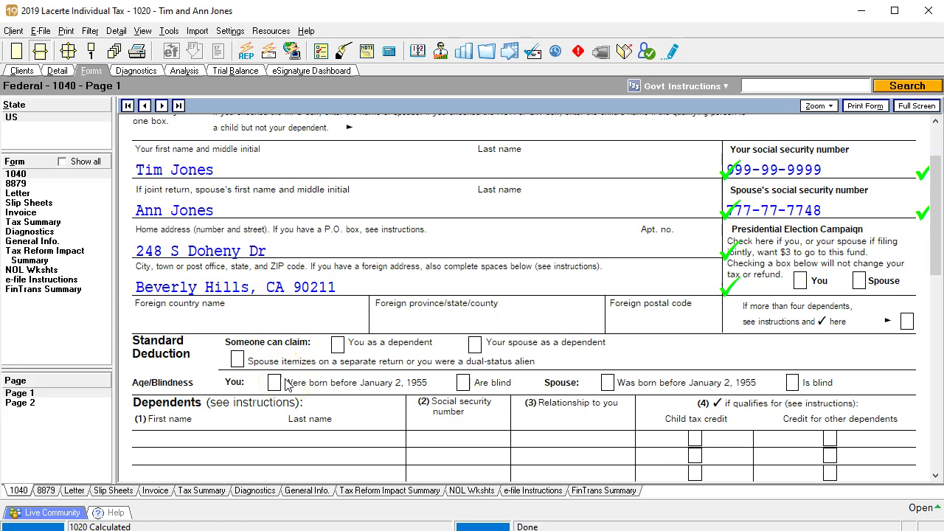
scroll(286, 386, down, 3)
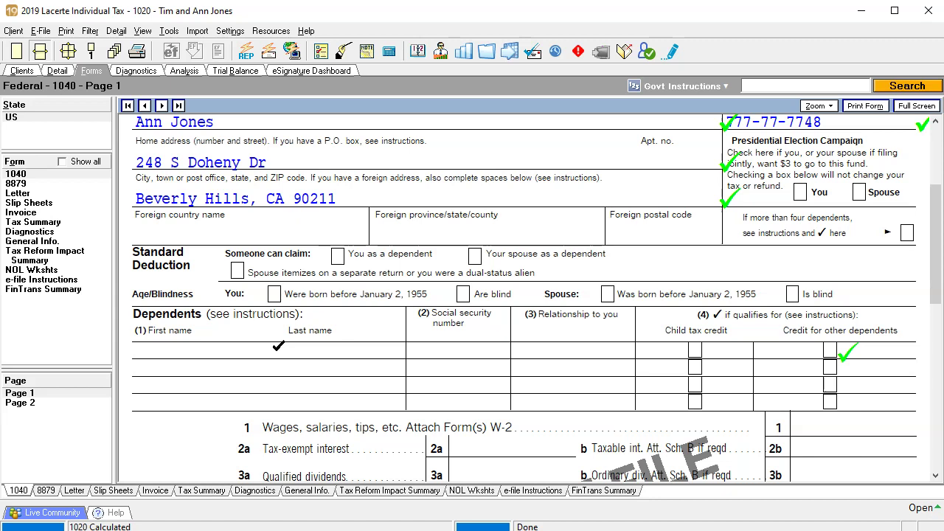
Open the Dependent Information input screen from the client's detail contents.
click(63, 72)
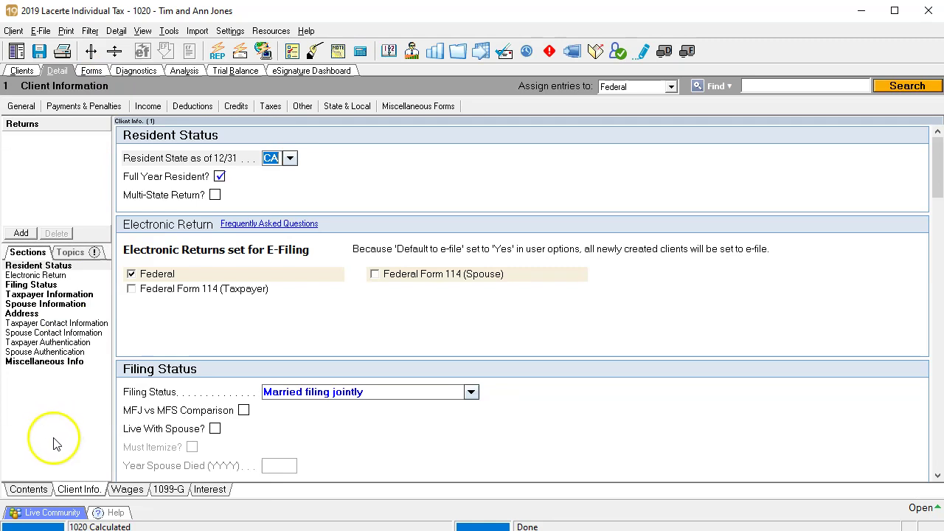
click(42, 491)
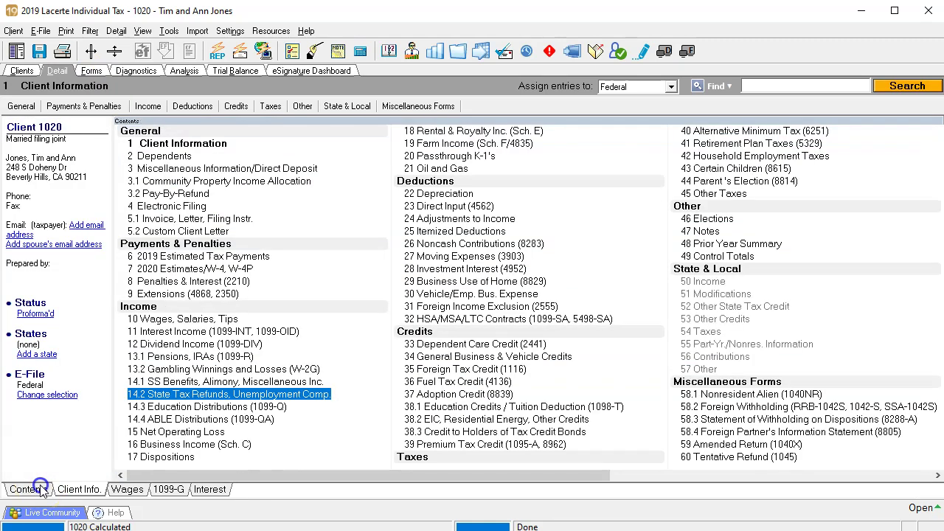
double_click(163, 157)
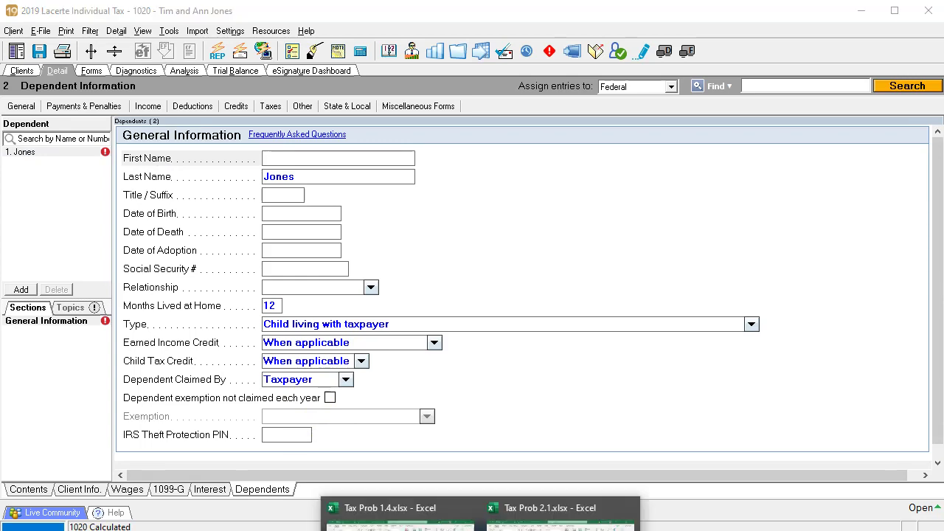
Look up the Dependent section of the Tax Prob 2.1 workbook and enter the daughter's first name in Lacerte's dependent record.
click(391, 508)
scroll(400, 406, down, 10)
scroll(400, 406, up, 3)
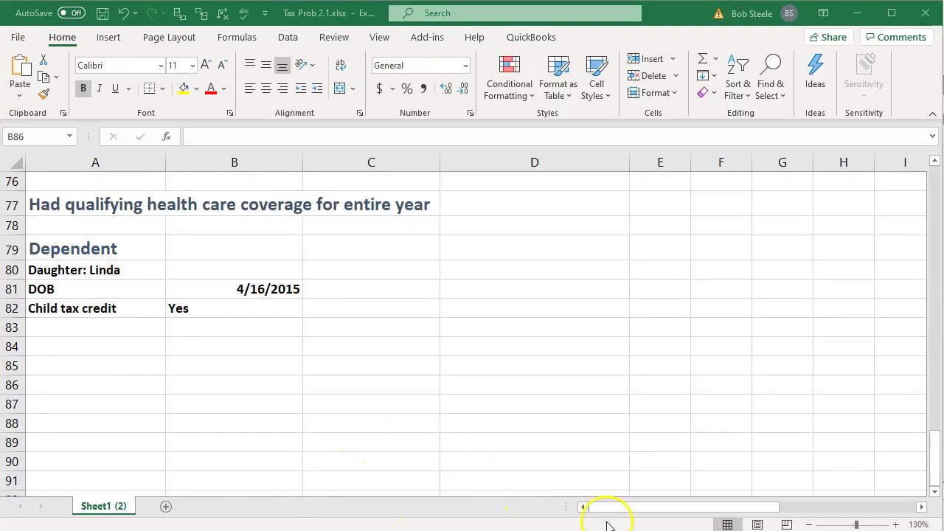
key(alt+Tab)
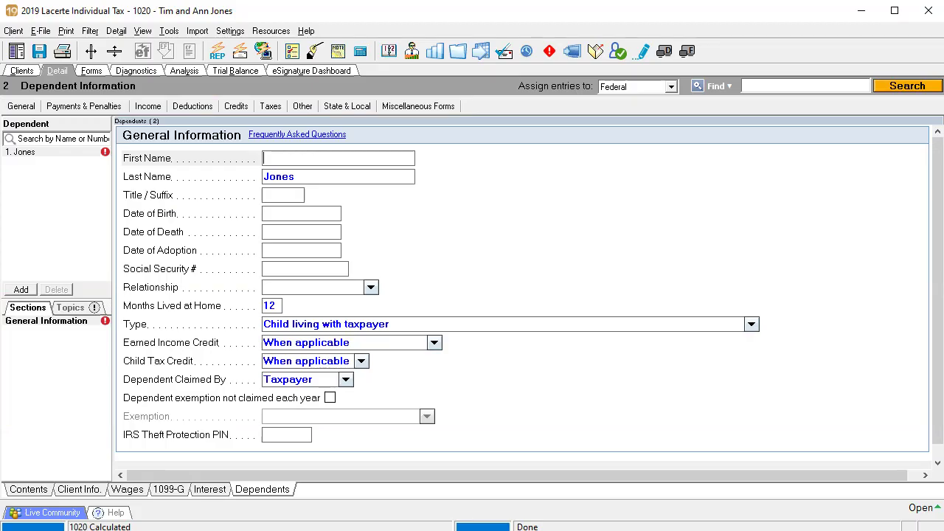
click(337, 161)
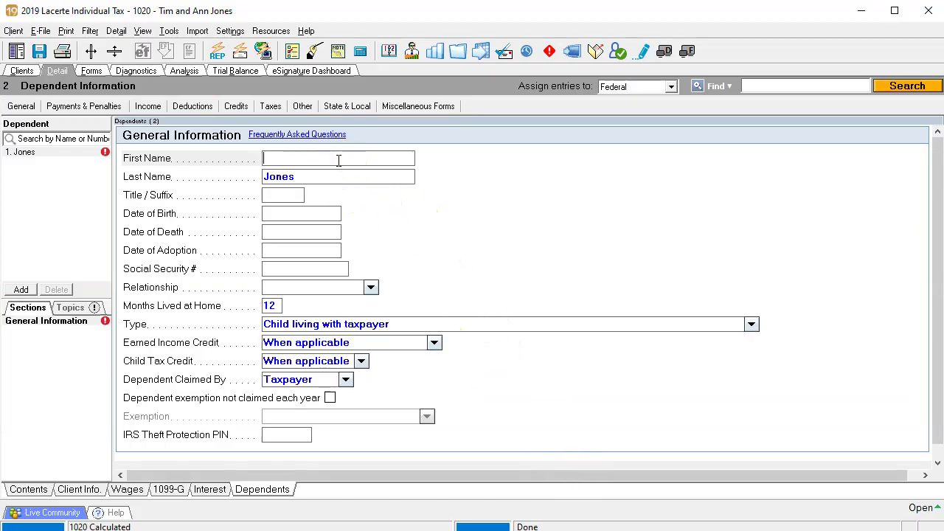
text(Linda)
key(Tab)
key(Tab)
key(Tab)
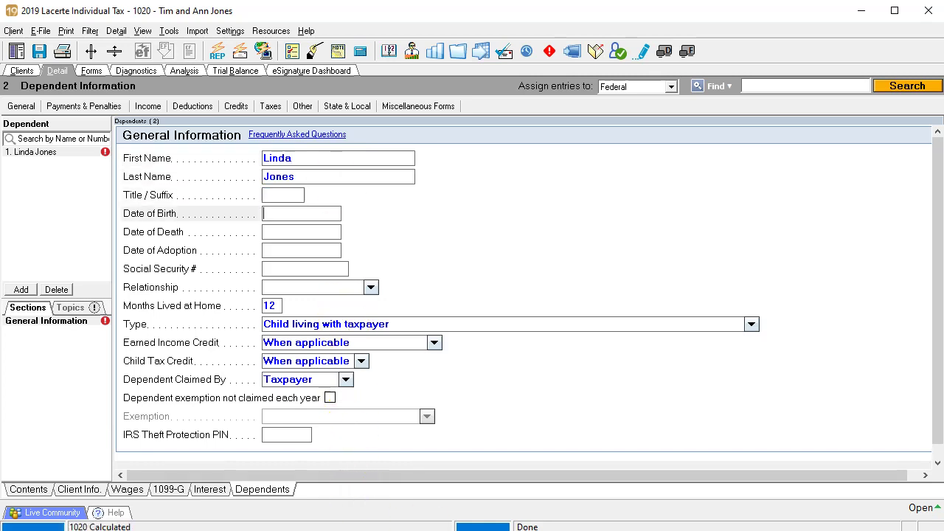
Check the daughter's date of birth in the Excel workbook and enter it in the Lacerte dependent record.
key(alt+Tab)
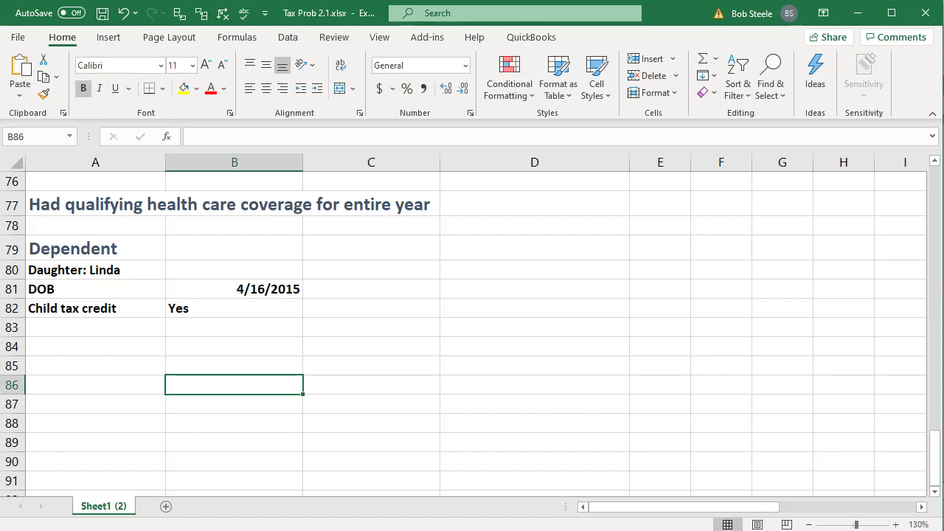
mouse_move(478, 529)
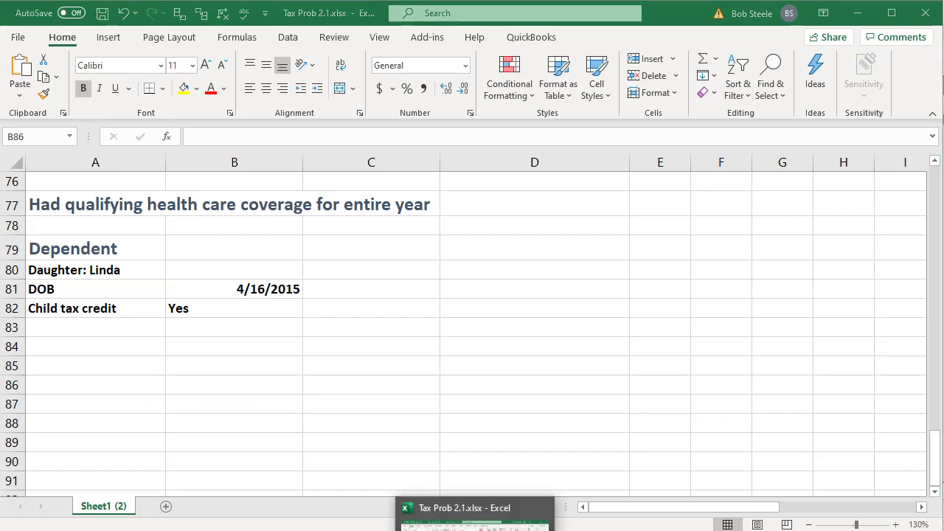
key(alt+Tab)
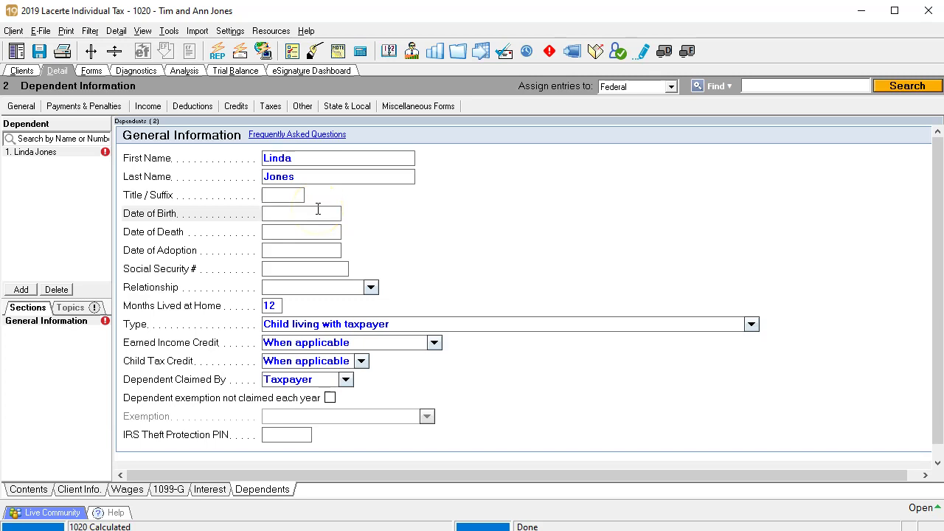
key(Return)
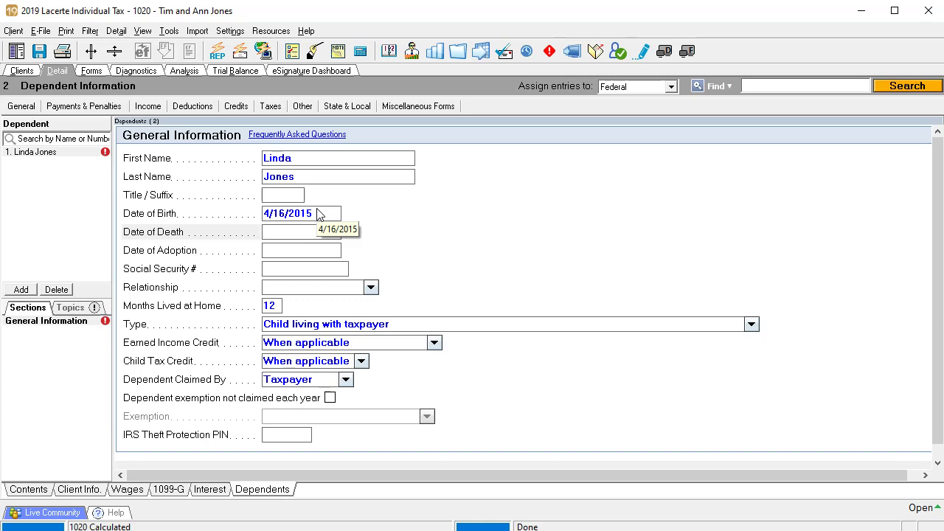
Check the workbook for the daughter's social security number and add her missing number as a bullet in Word's Open Items to Ask Client.docx.
mouse_move(443, 528)
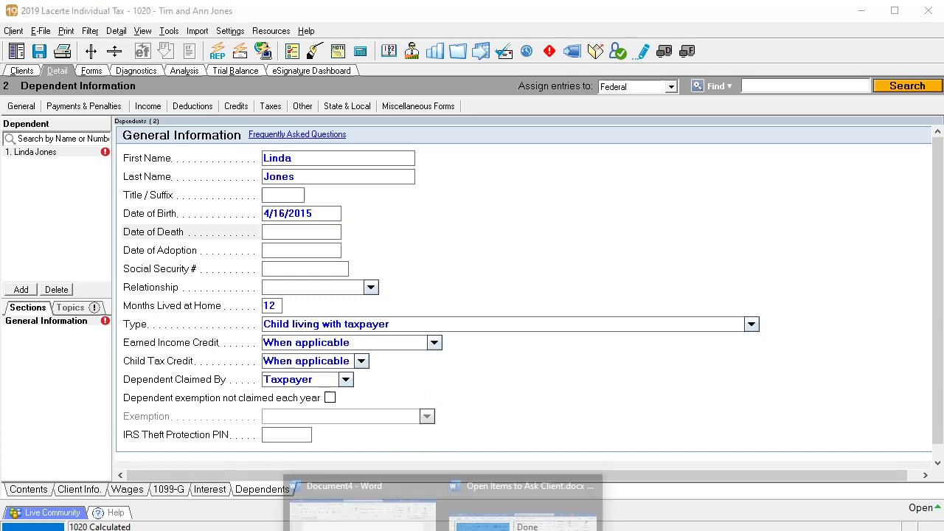
mouse_move(522, 509)
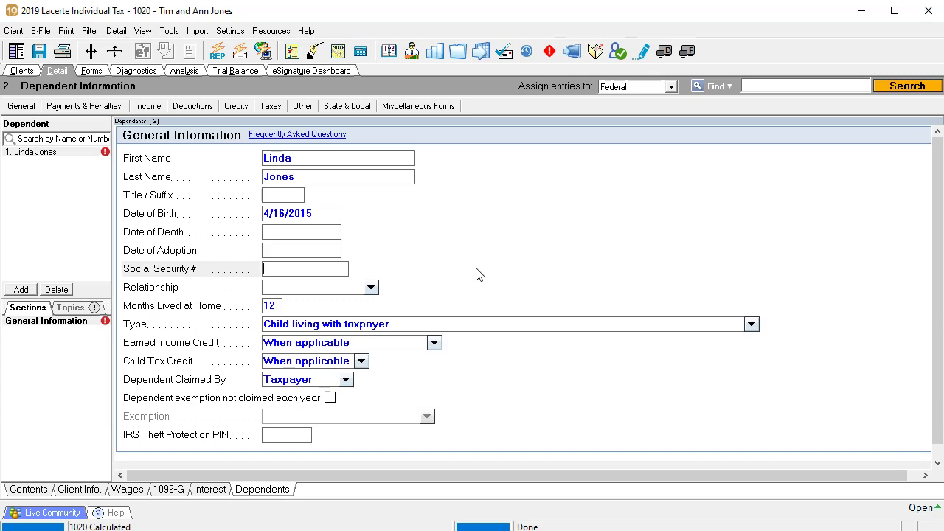
key(alt+Tab)
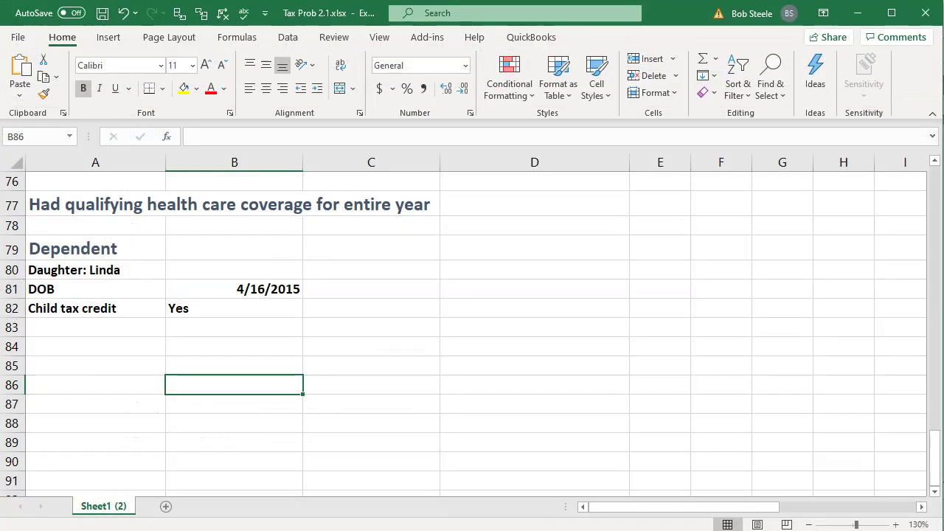
key(alt+Tab)
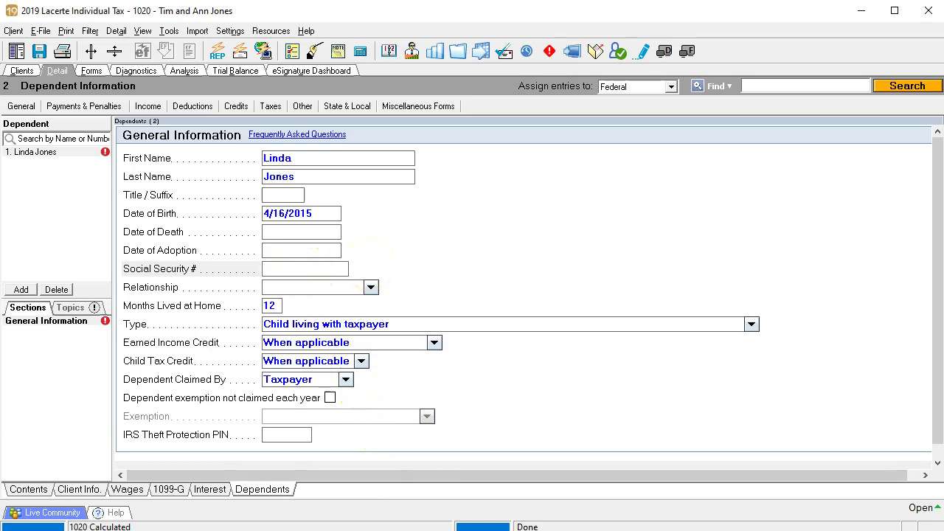
click(520, 502)
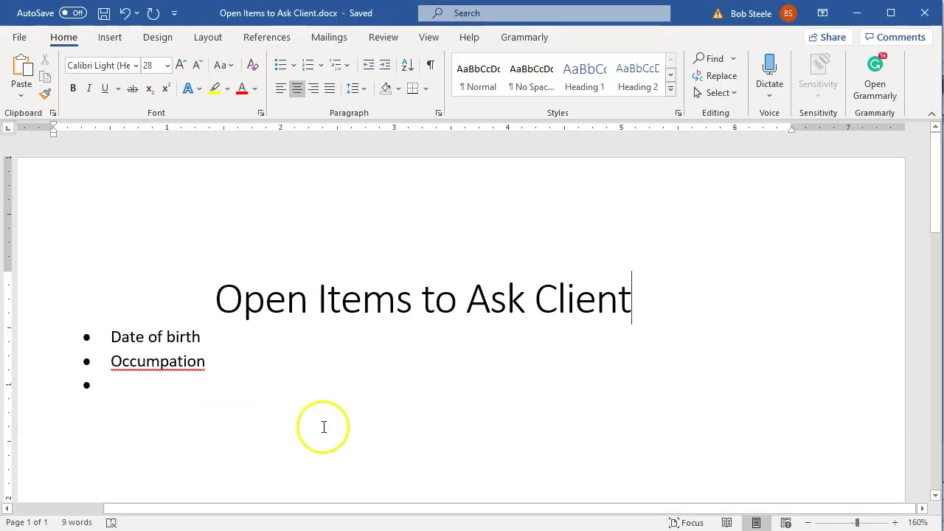
text(Linda )
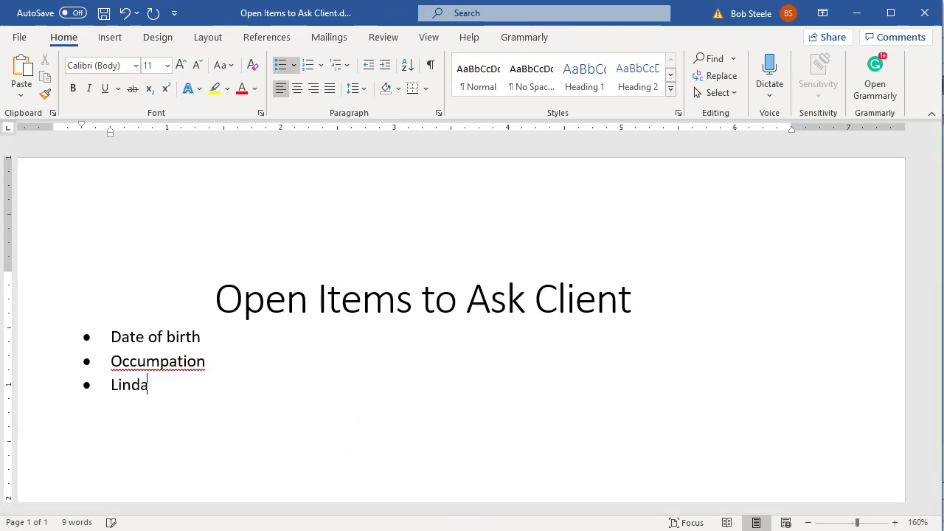
text(social se)
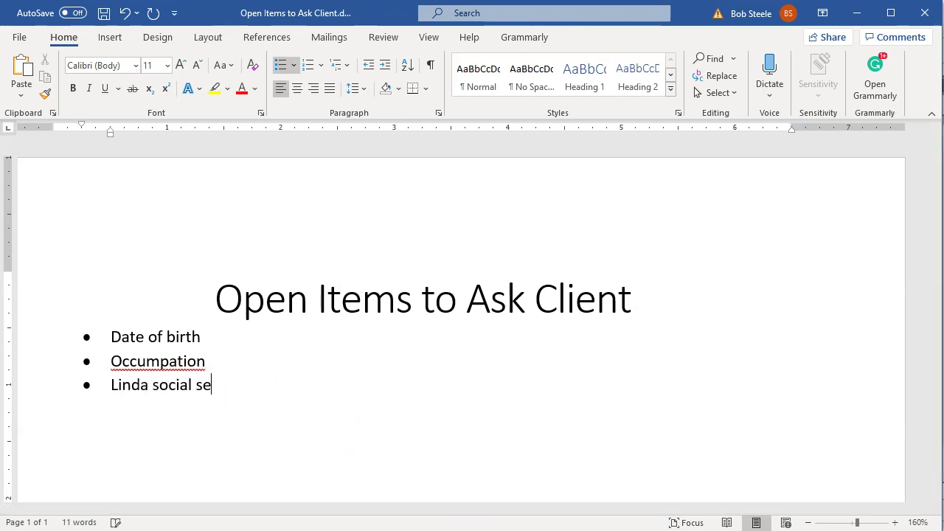
text(cirity n)
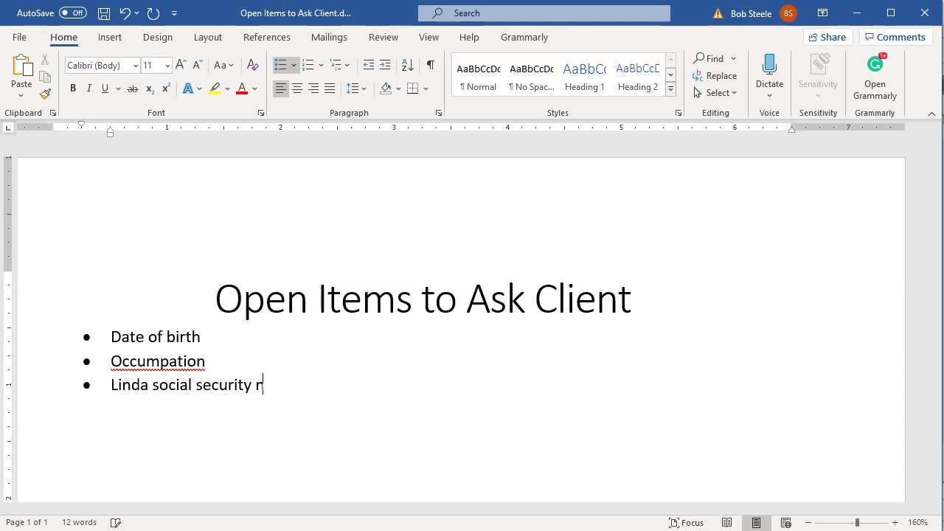
text(umber)
key(Return)
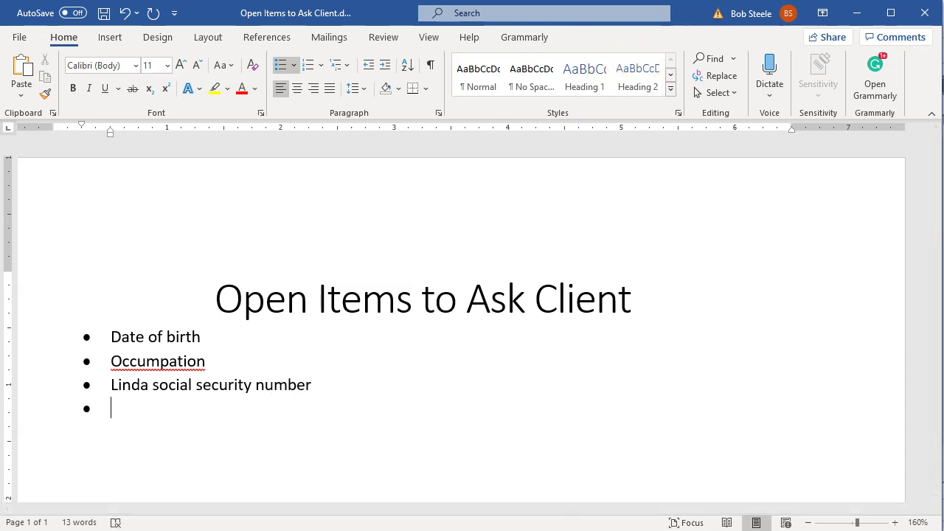
click(856, 15)
Enter the dependent's social security number in Lacerte and set the relationship to Daughter.
click(304, 270)
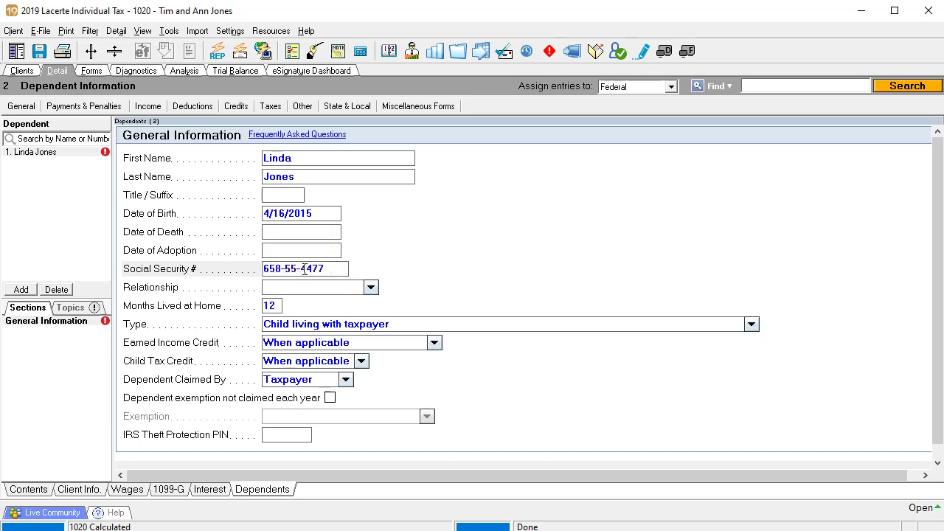
key(shift+Tab)
key(shift+Tab)
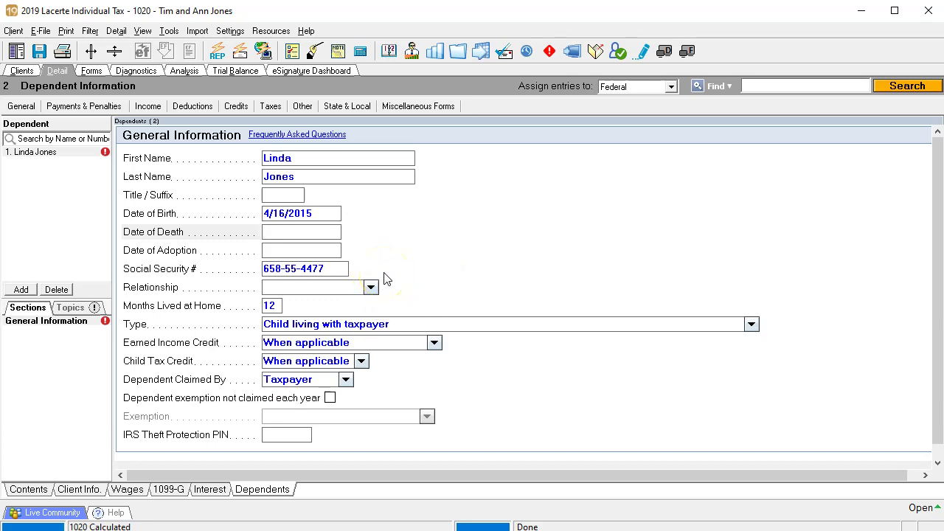
click(370, 287)
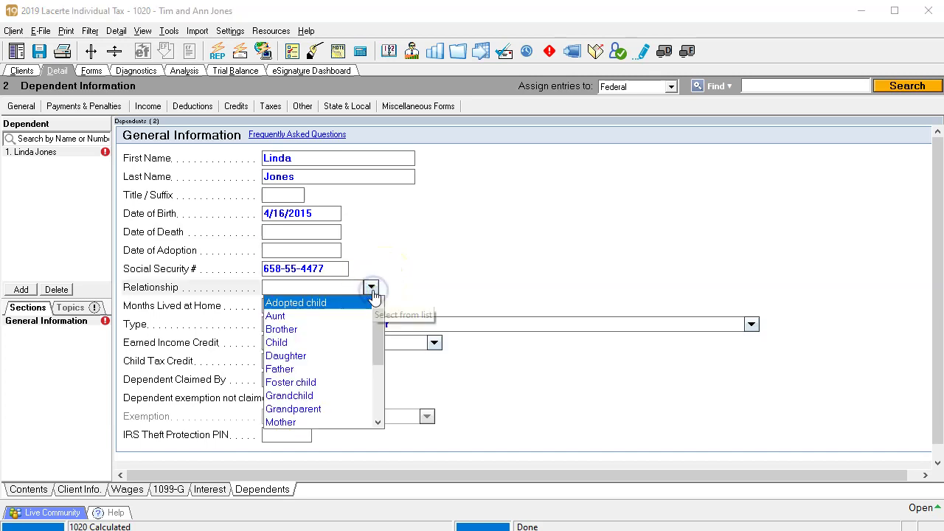
click(330, 357)
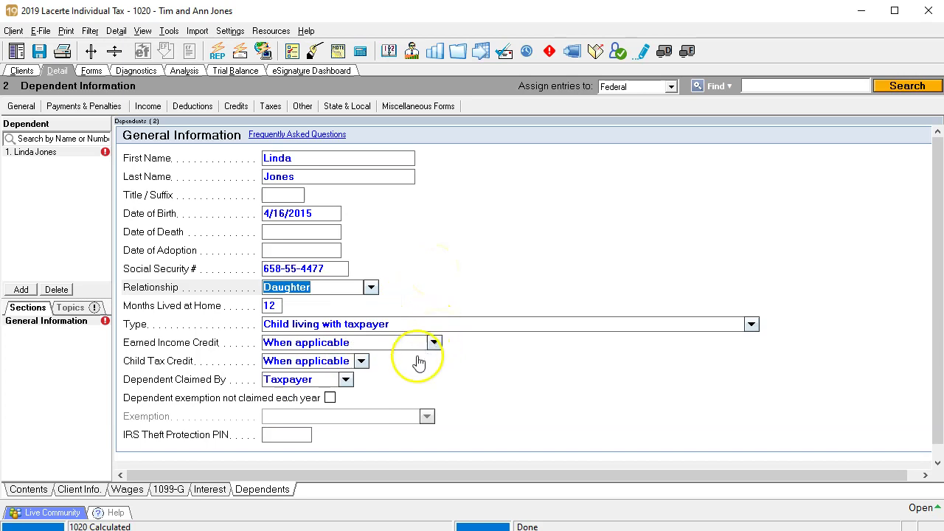
Place tick marks on Form 1040 page 1 for the dependent's name, social security number and child tax credit box.
click(101, 74)
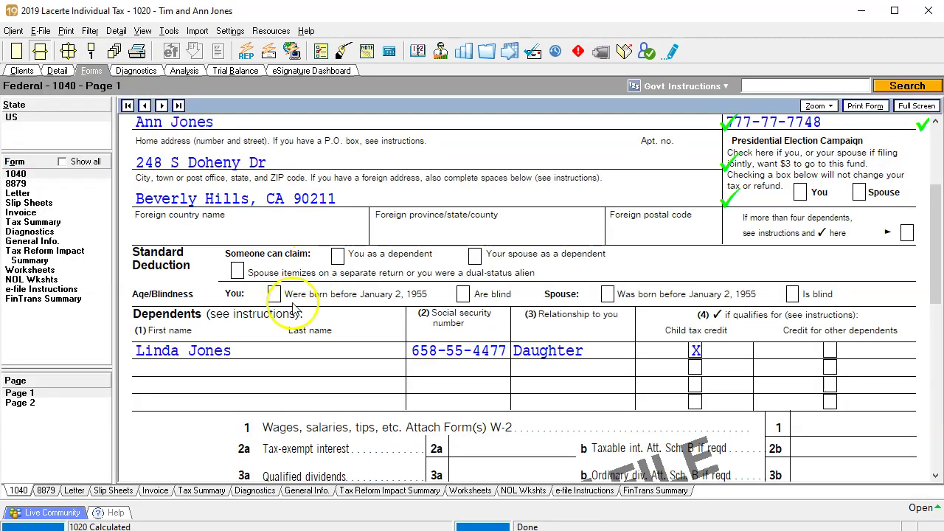
click(253, 353)
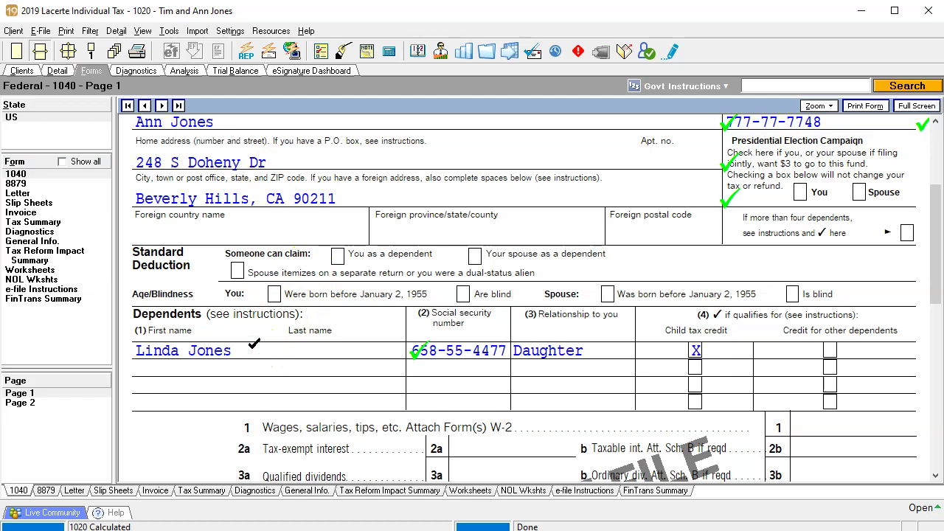
click(441, 348)
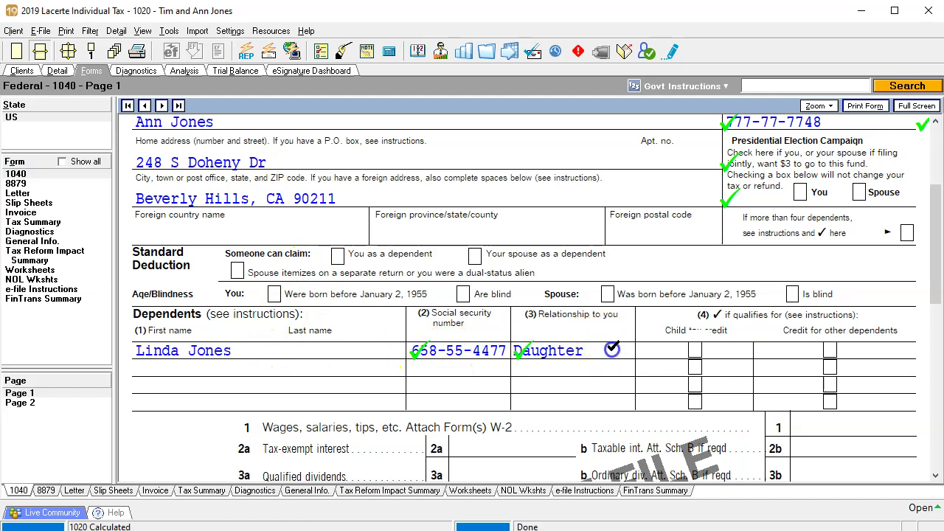
click(655, 348)
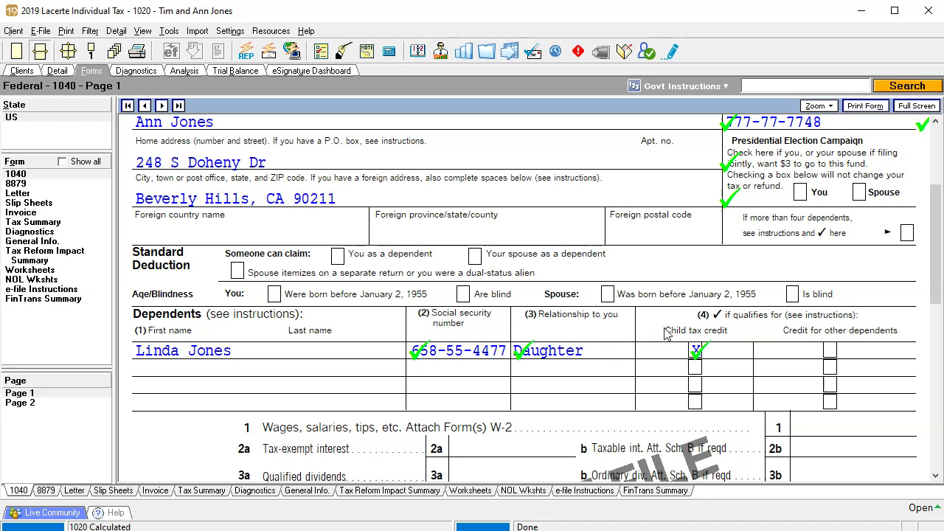
Place a tick mark on Form 1040 page 2 at line 13a, the child tax credit or credit for other dependents.
scroll(668, 333, down, 2)
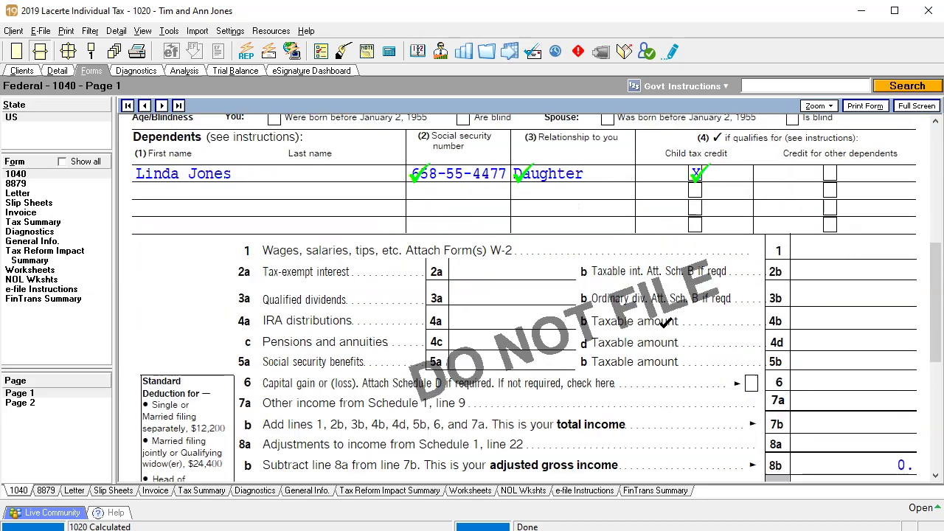
click(65, 403)
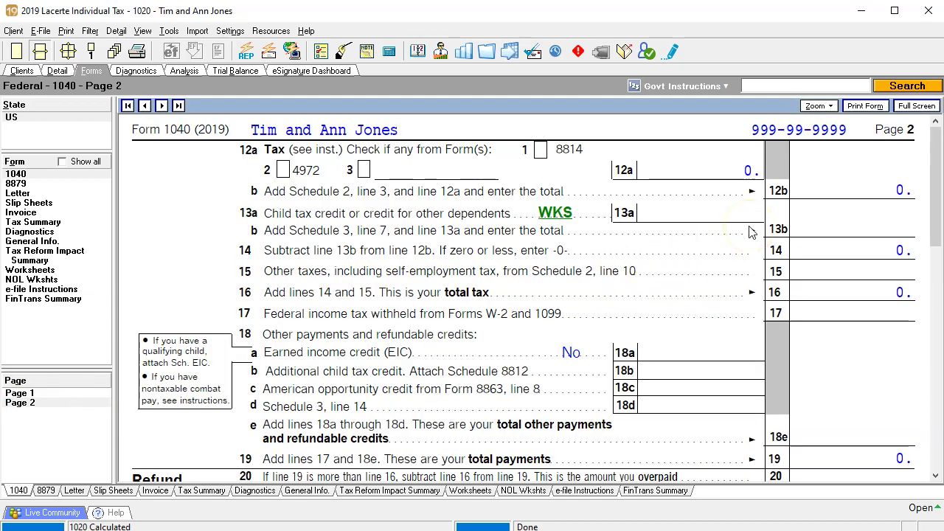
scroll(751, 231, down, 2)
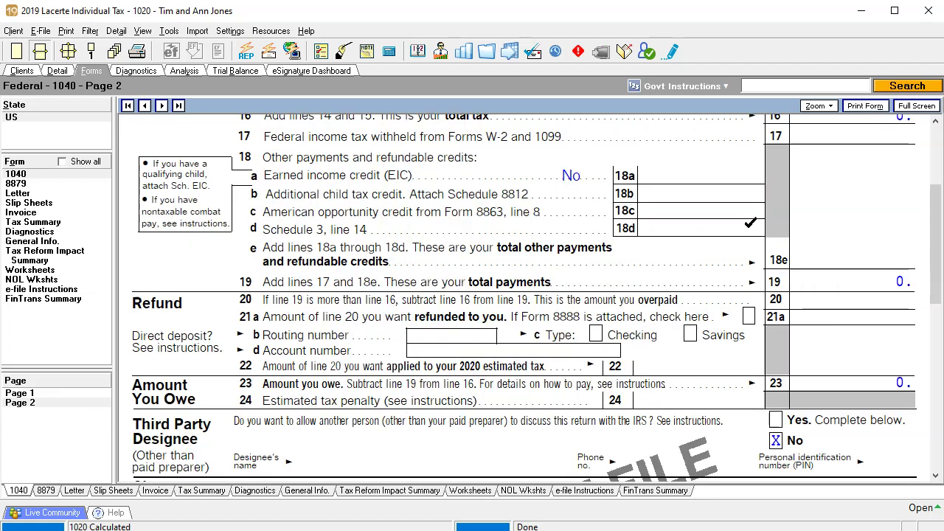
scroll(751, 228, up, 2)
click(730, 210)
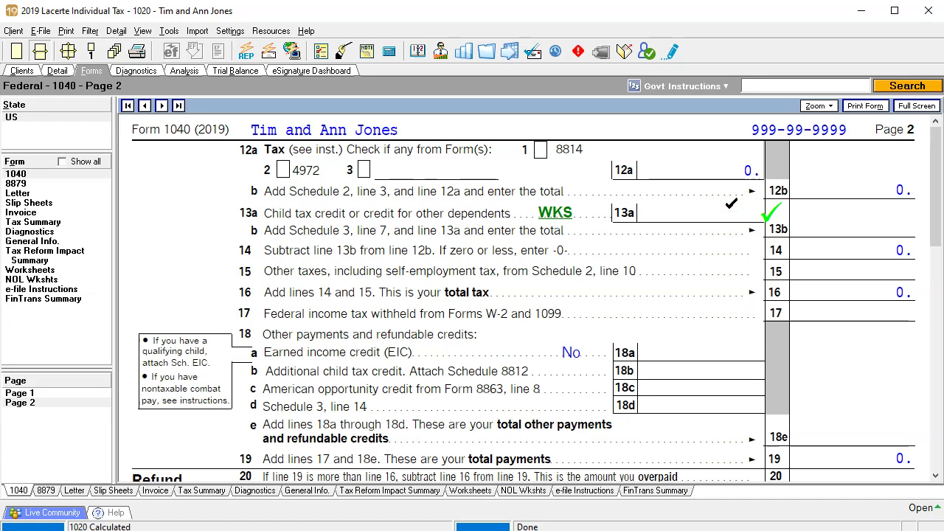
Place a tick mark at line 1 Wages on Form 1040 page 1 and return to page 2.
click(19, 393)
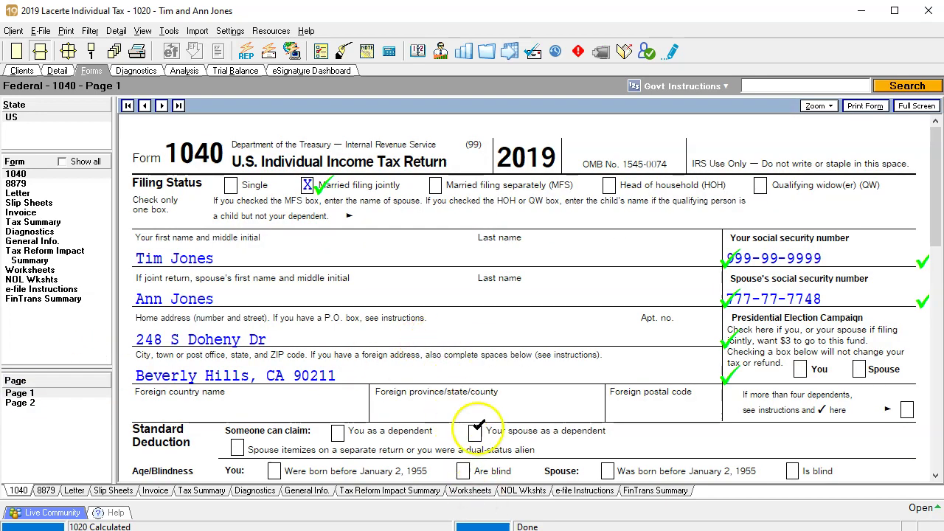
scroll(476, 429, down, 3)
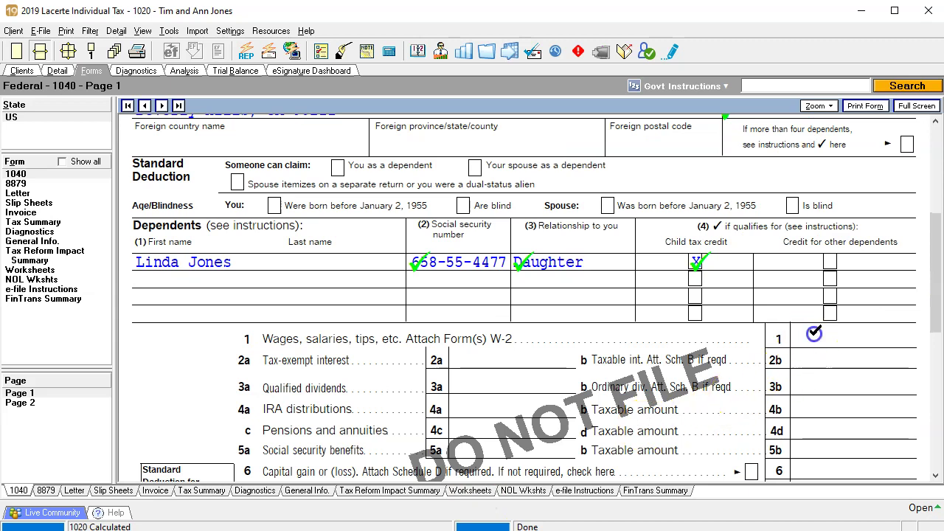
click(814, 333)
scroll(658, 362, down, 1)
click(29, 406)
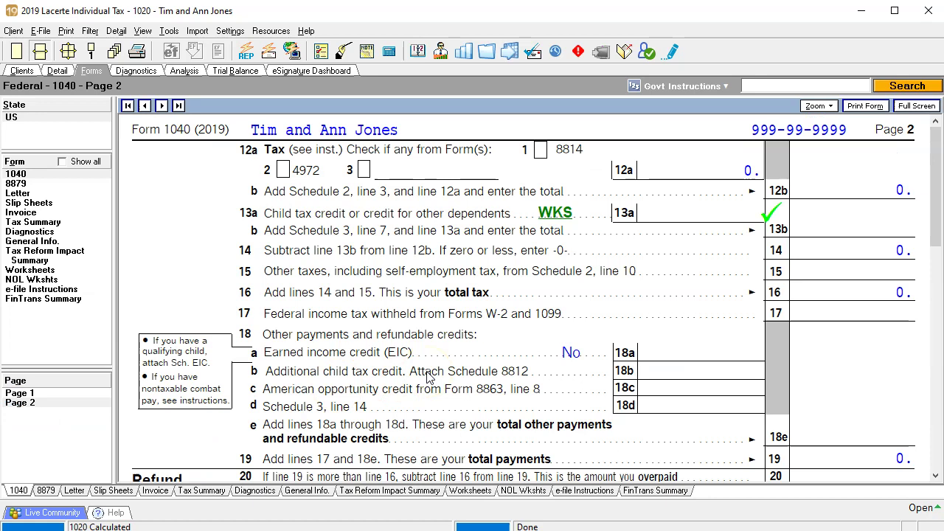
Place a tick mark at line 17, federal income tax withheld, on Form 1040 page 2 and return to page 1.
click(812, 312)
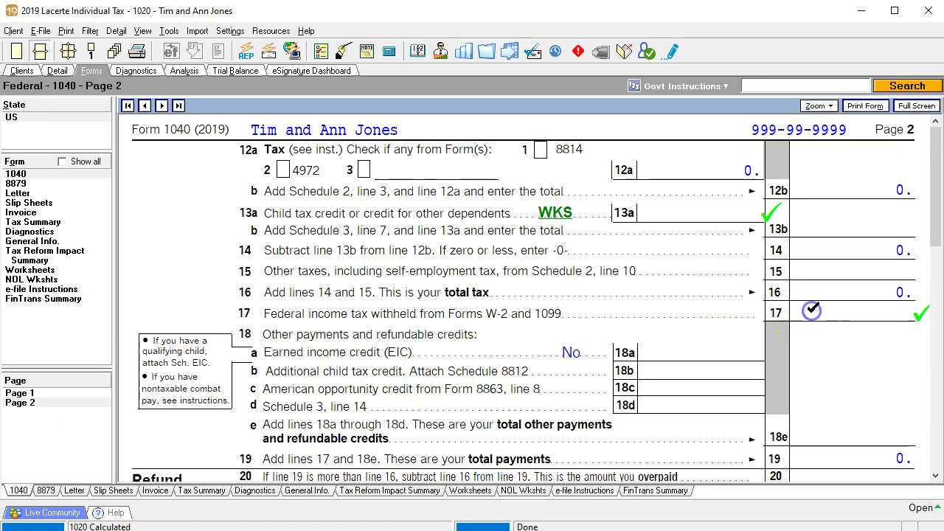
click(23, 393)
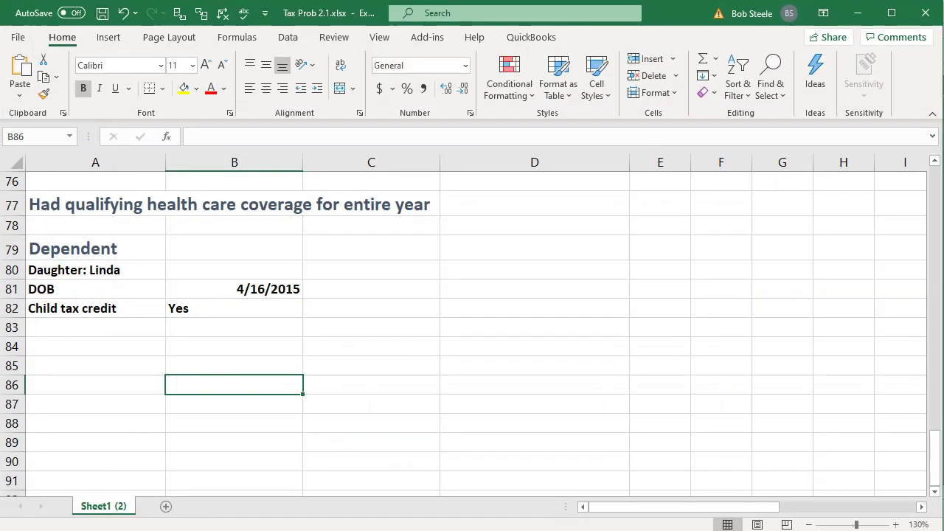
Consult the first W-2's wages in the Tax Prob 2.1 workbook, and add Job 1 as employer under Wages, Salaries, Tips in Lacerte.
scroll(388, 354, up, 20)
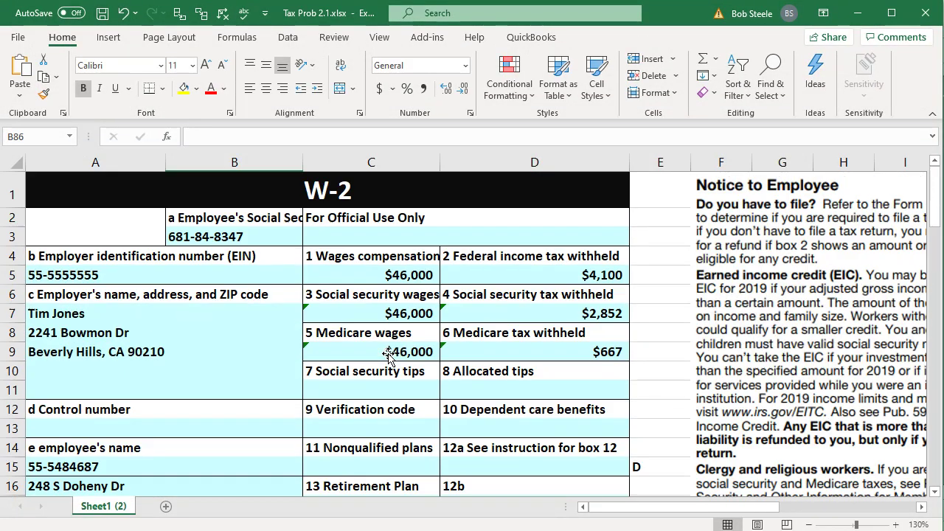
click(382, 274)
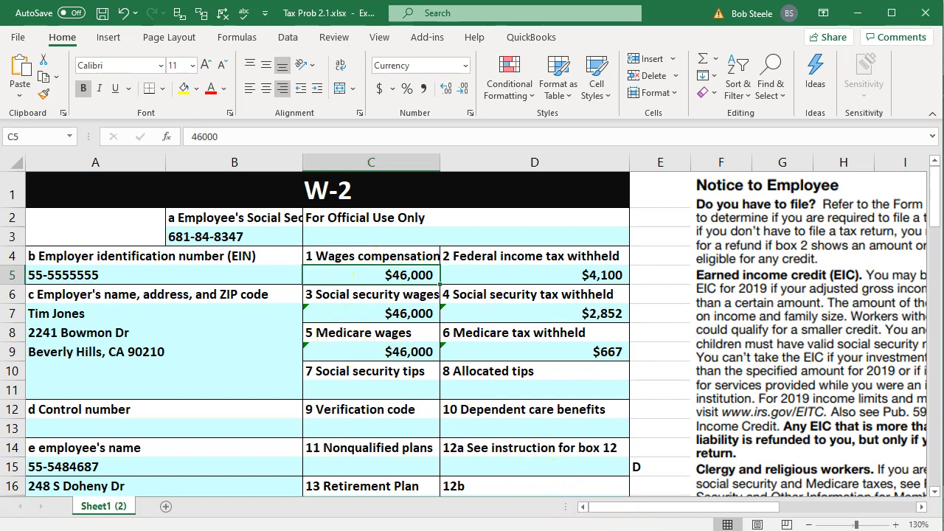
key(alt+Tab)
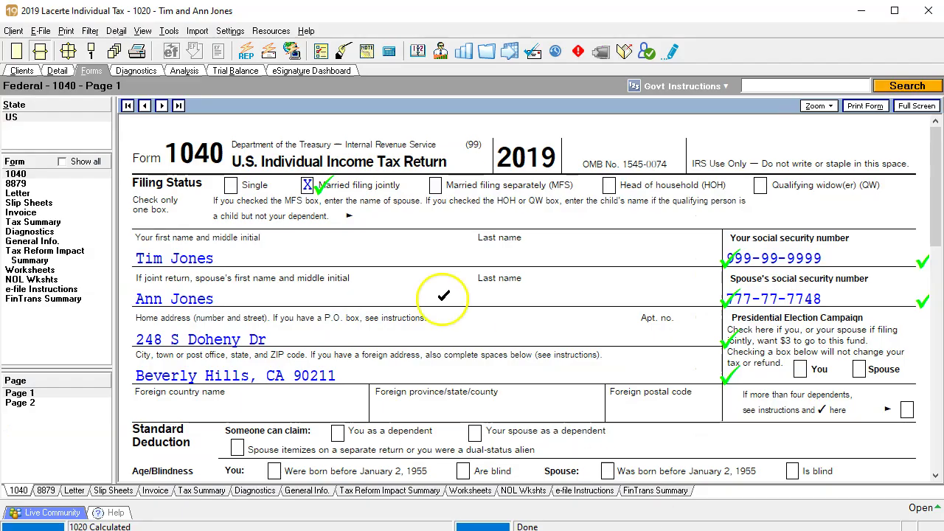
click(57, 72)
click(147, 105)
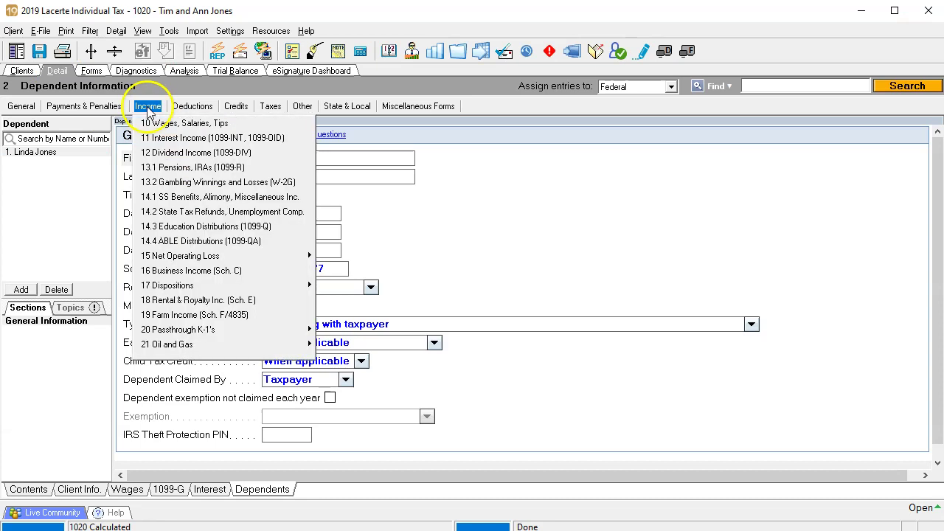
click(155, 122)
click(207, 194)
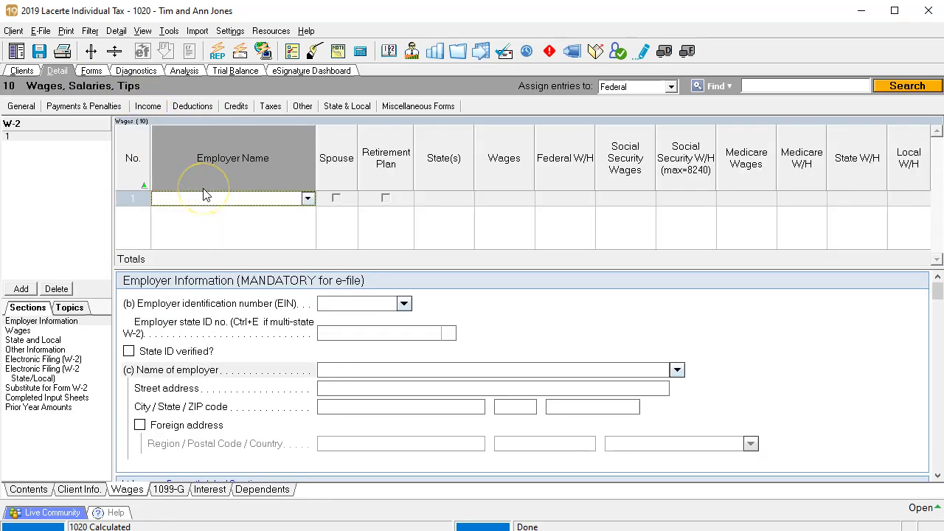
key(Return)
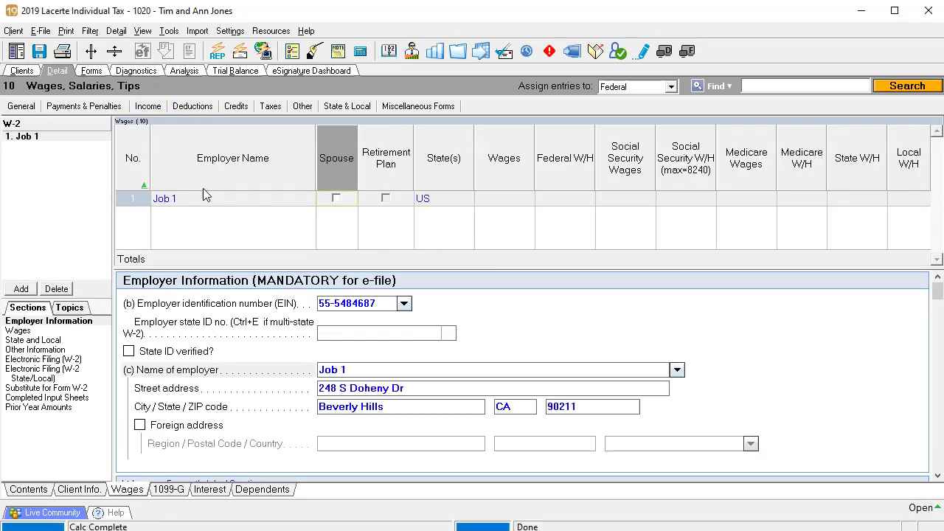
Set Job 1's wages to 46,000 and federal withholding to 4,100, consulting the first W-2 in the workbook.
key(Tab)
key(Tab)
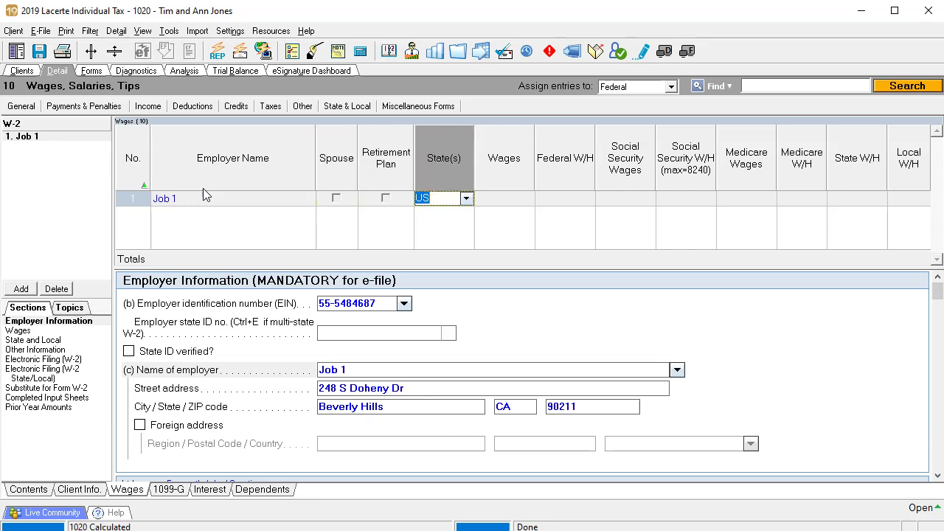
key(Tab)
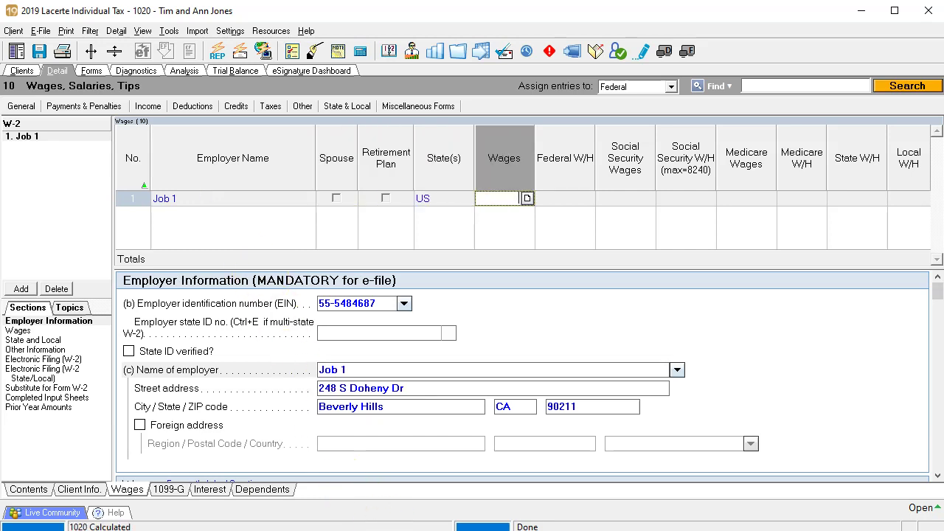
key(alt+Tab)
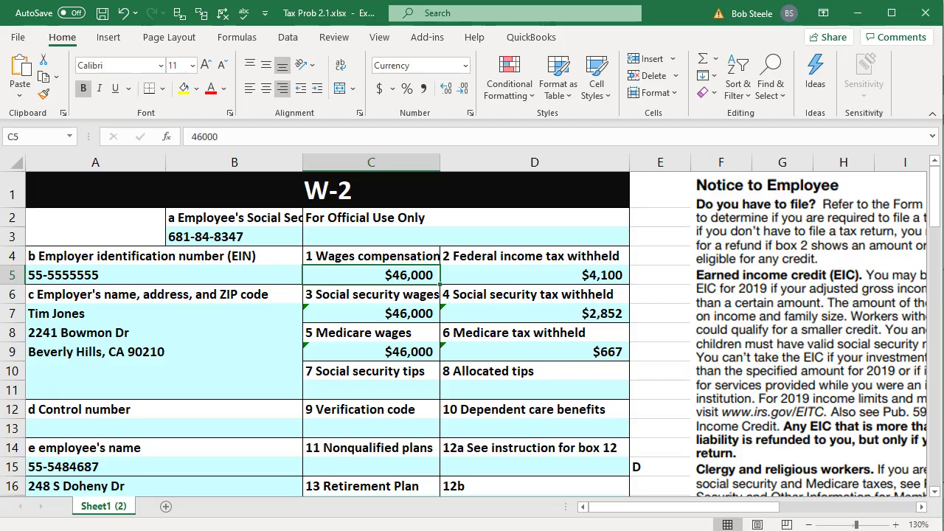
key(alt+Tab)
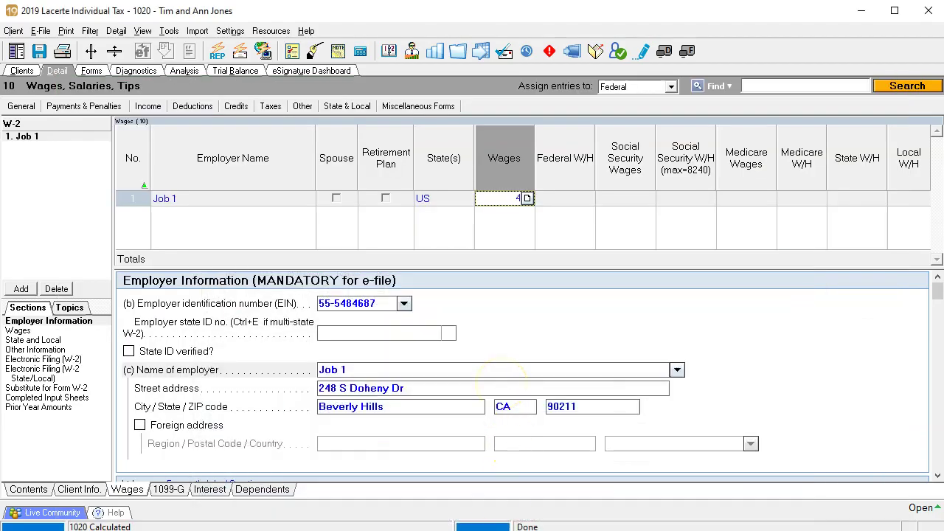
text(46,000)
key(Tab)
text(4,)
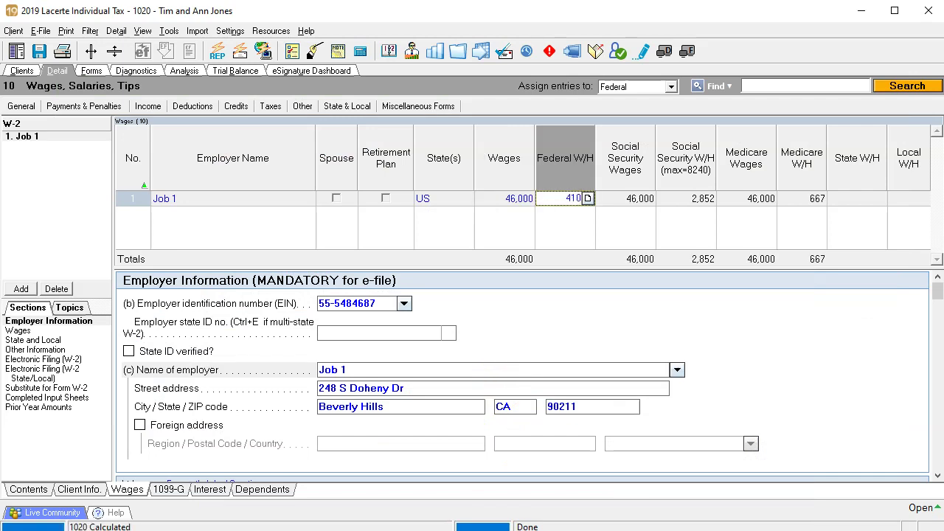
text(100)
key(Tab)
key(Tab)
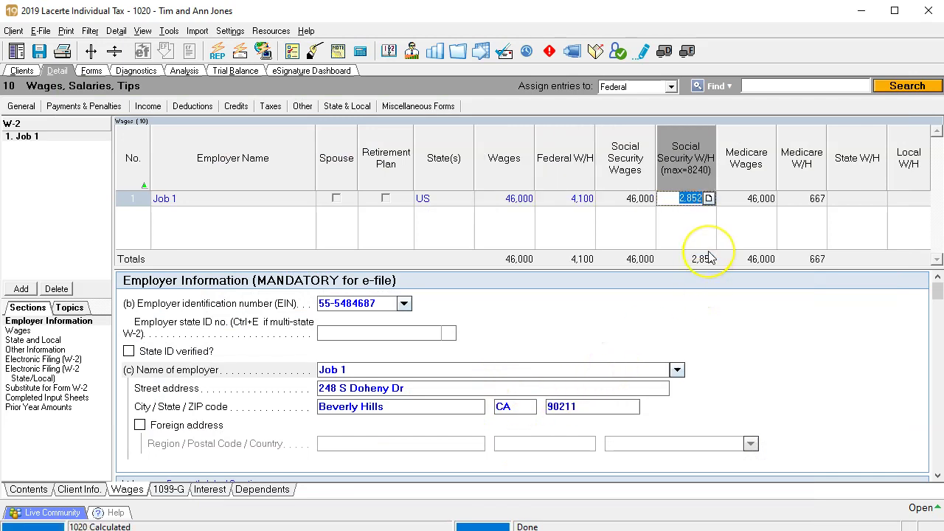
Compare Job 1's Social Security and Medicare withholding with the workbook's first W-2, and locate the second W-2 below it.
click(793, 198)
key(alt+Tab)
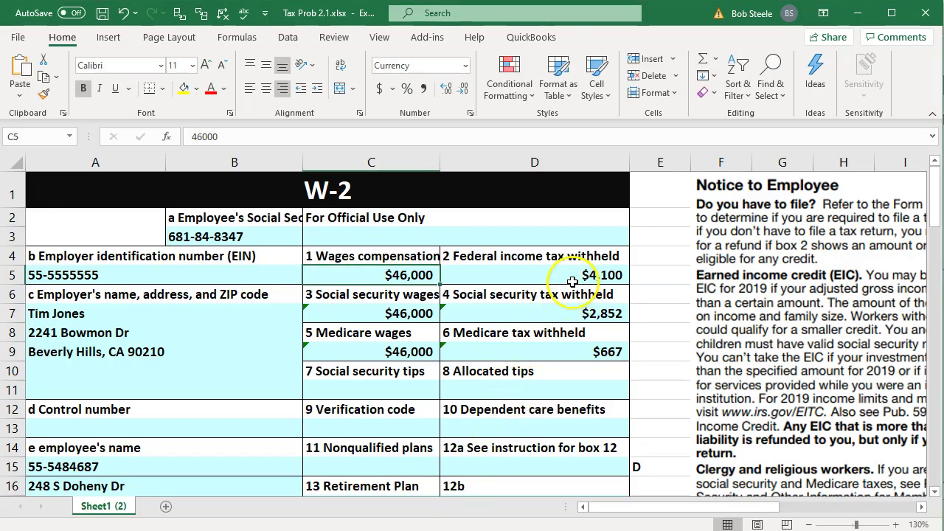
click(553, 315)
click(564, 359)
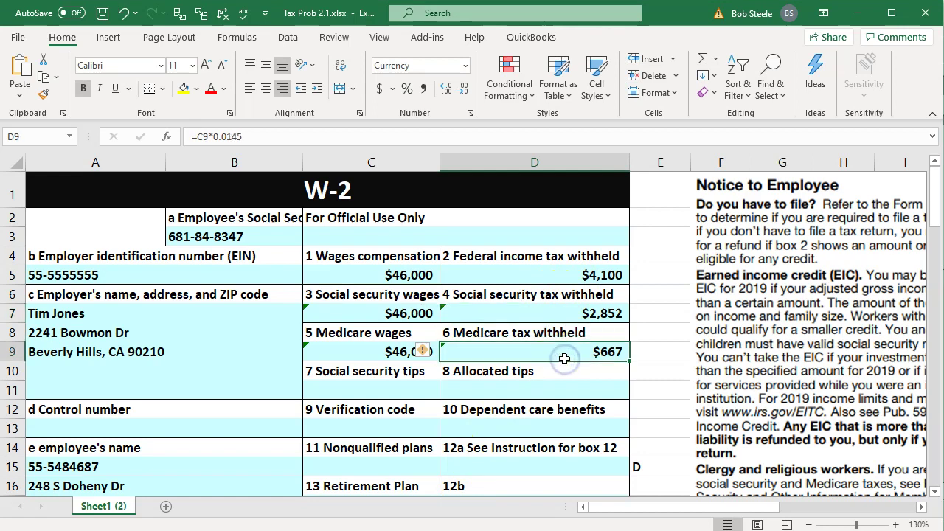
scroll(564, 359, down, 8)
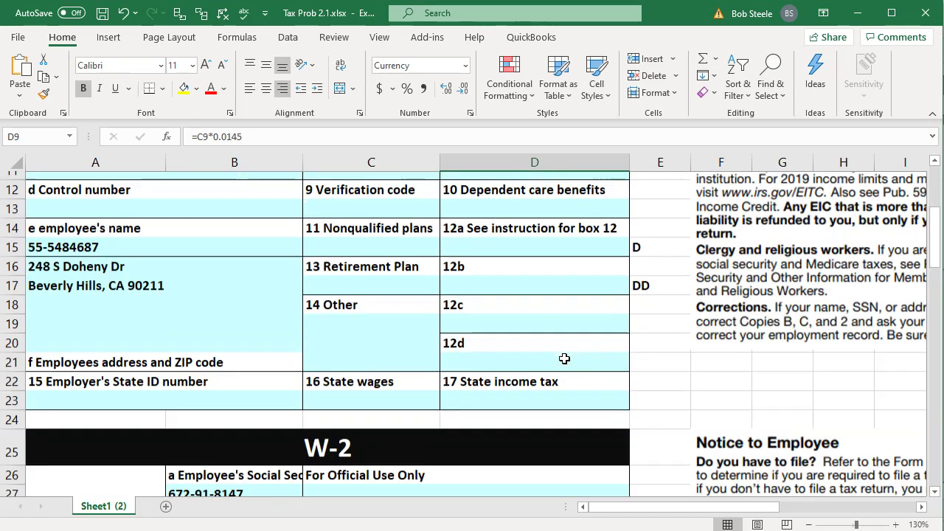
scroll(561, 355, down, 1)
scroll(550, 336, up, 1)
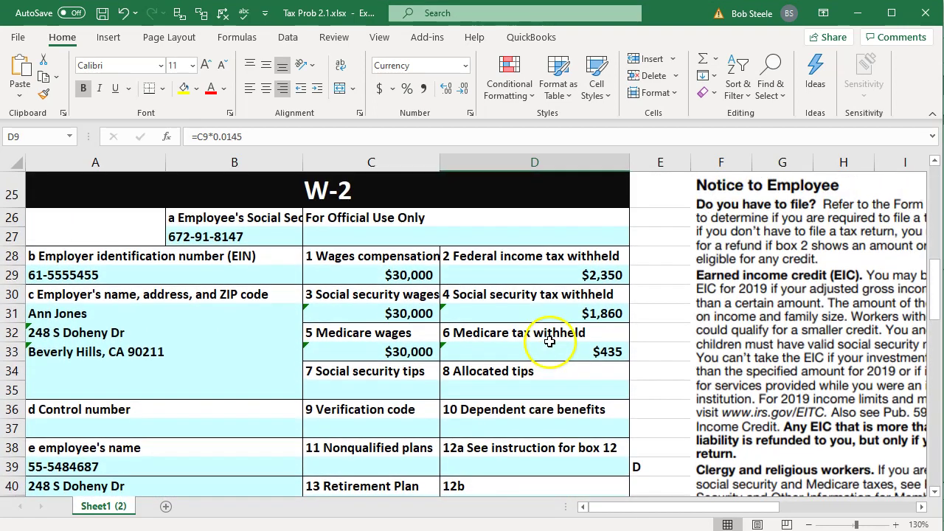
click(242, 359)
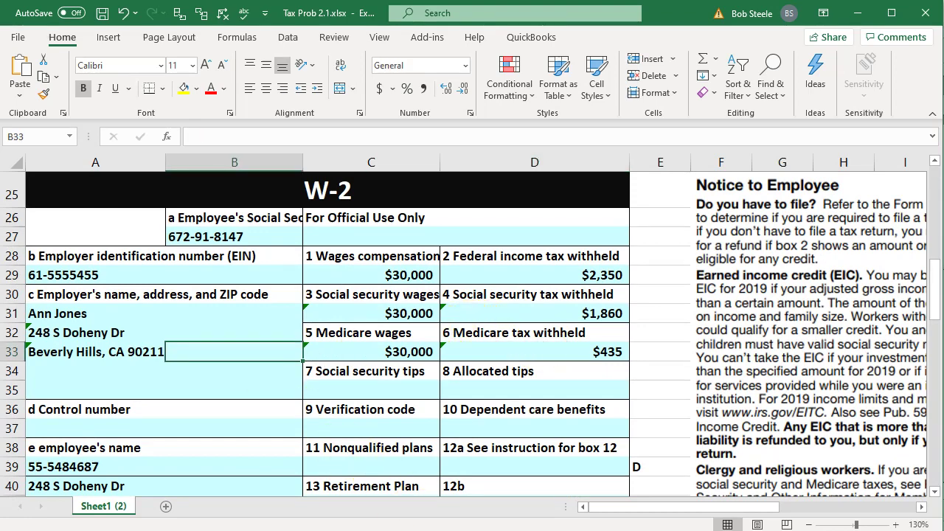
Add a second W-2 in Lacerte for the saved employer job 2 and mark it as the spouse's.
key(alt+Tab)
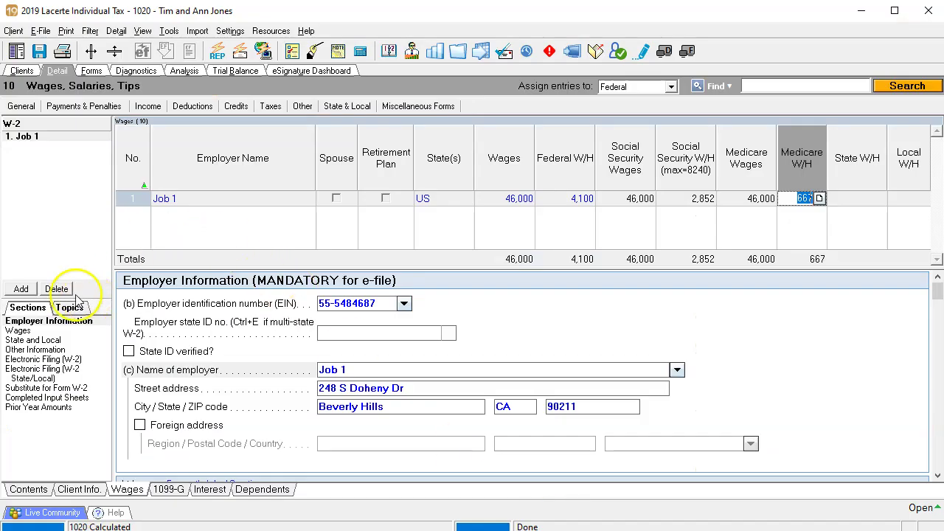
click(21, 289)
text(job 2)
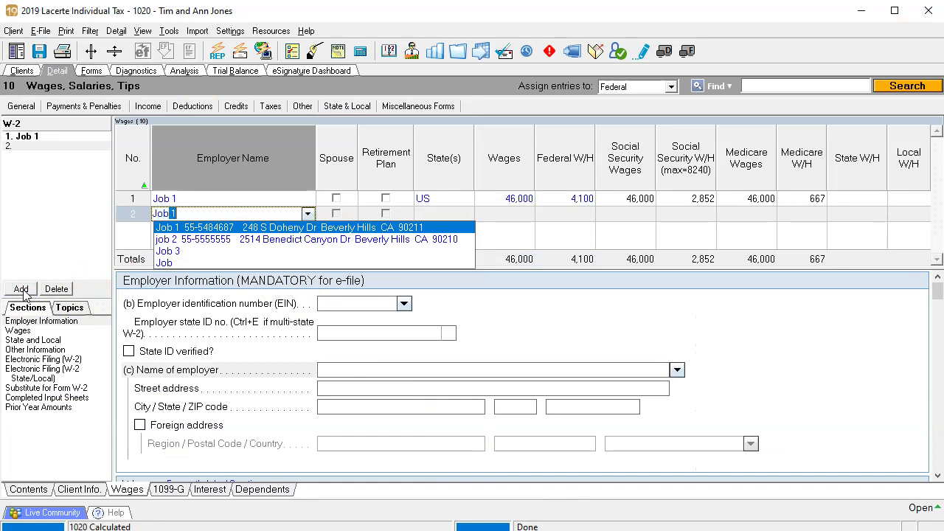
key(Down)
key(Return)
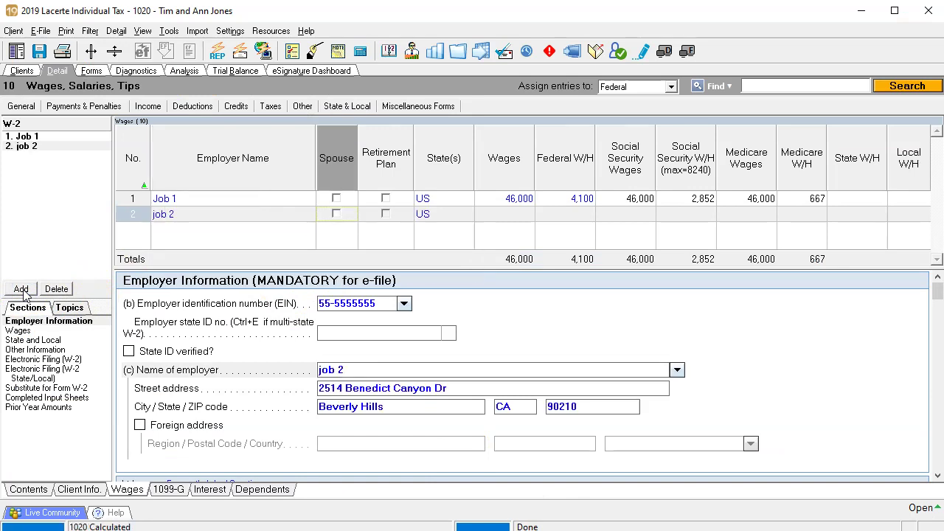
click(337, 214)
Set job 2's wages to 30,000 and federal withholding to 2,350, consulting the second W-2 in the workbook.
key(Tab)
key(Tab)
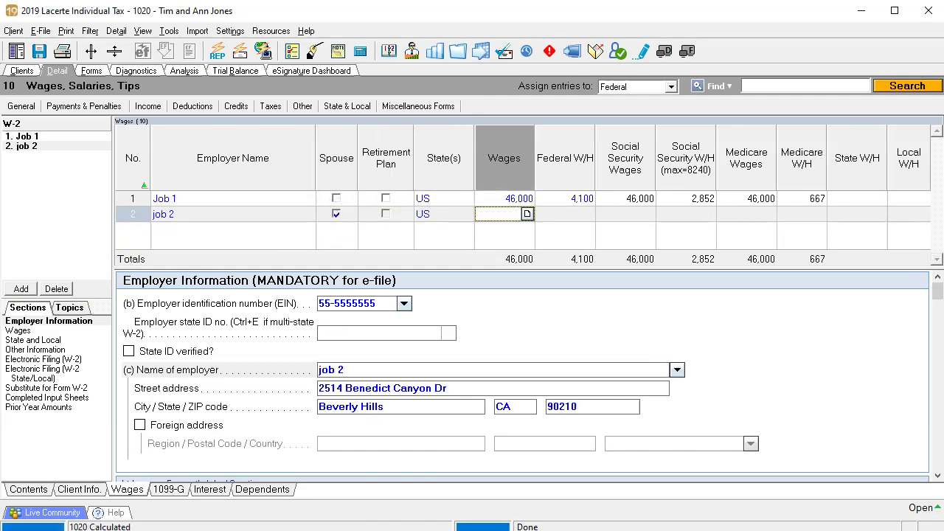
key(alt+Tab)
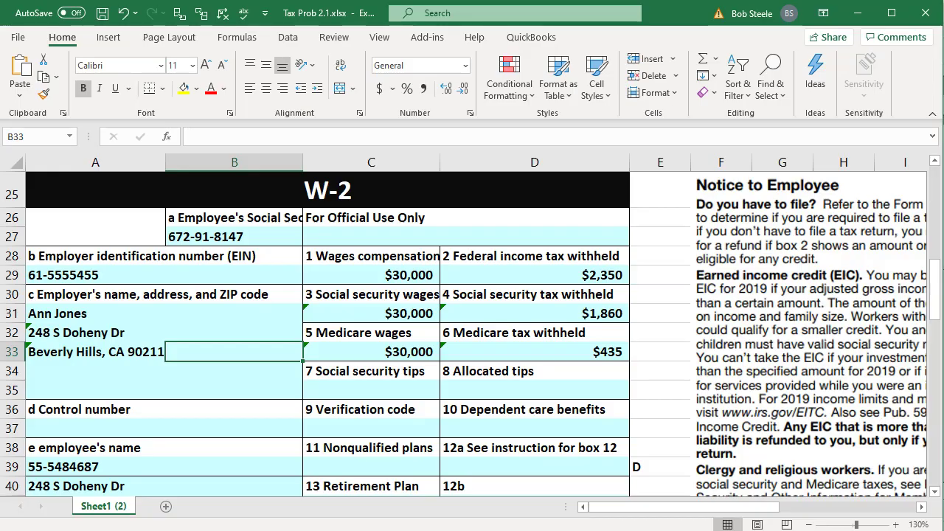
key(alt+Tab)
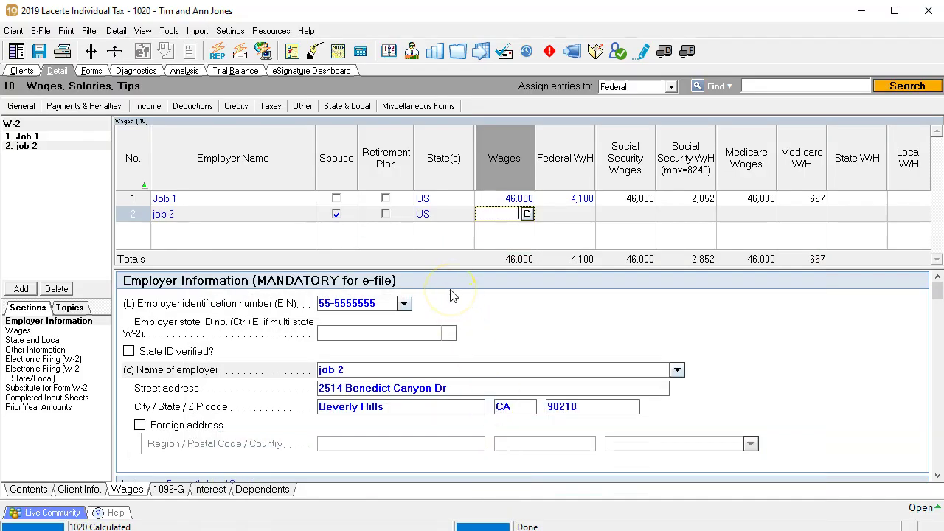
text(30,000)
key(Tab)
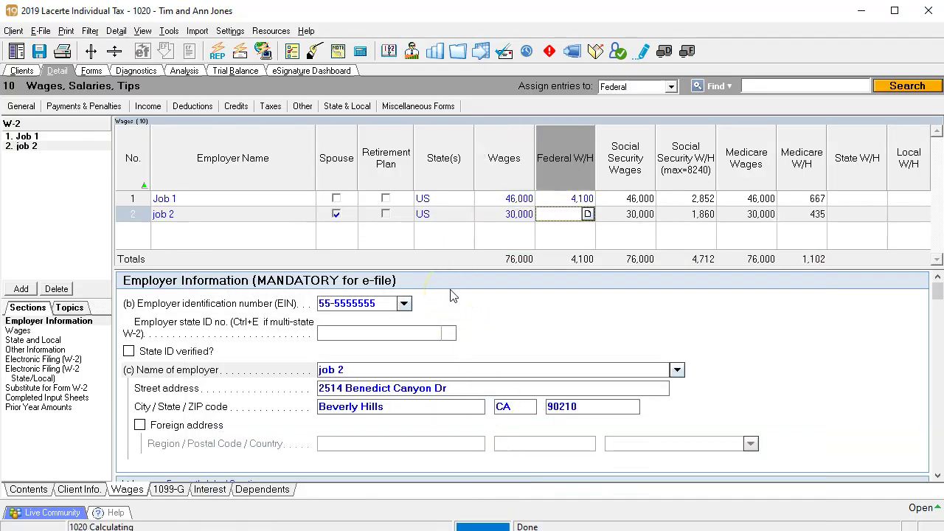
text(2350)
key(Tab)
key(Tab)
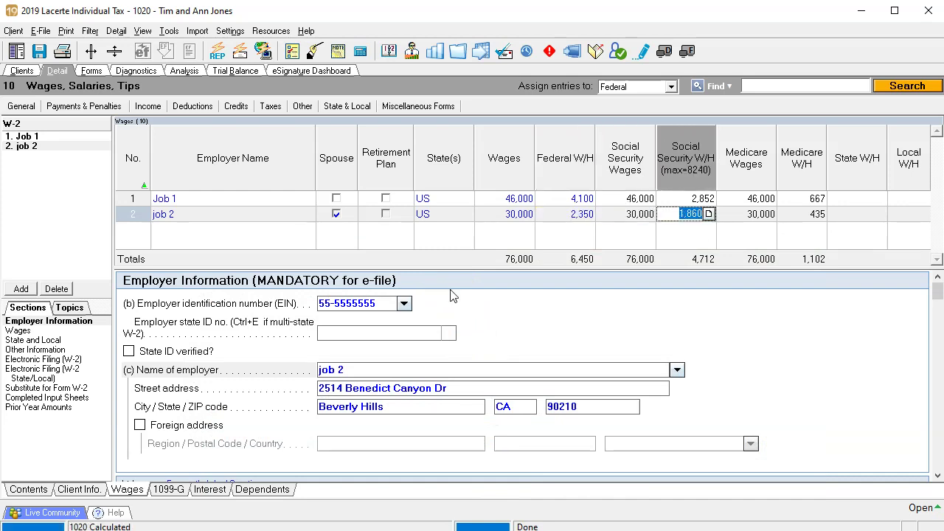
Compare job 2's Social Security and Medicare withholding with the second W-2 in the workbook and return to Lacerte.
key(Tab)
key(Tab)
key(Tab)
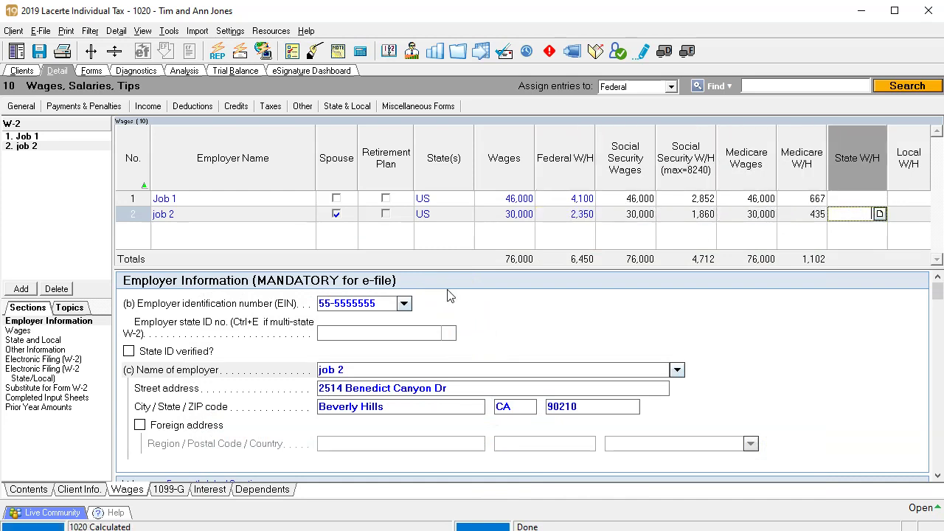
key(alt+Tab)
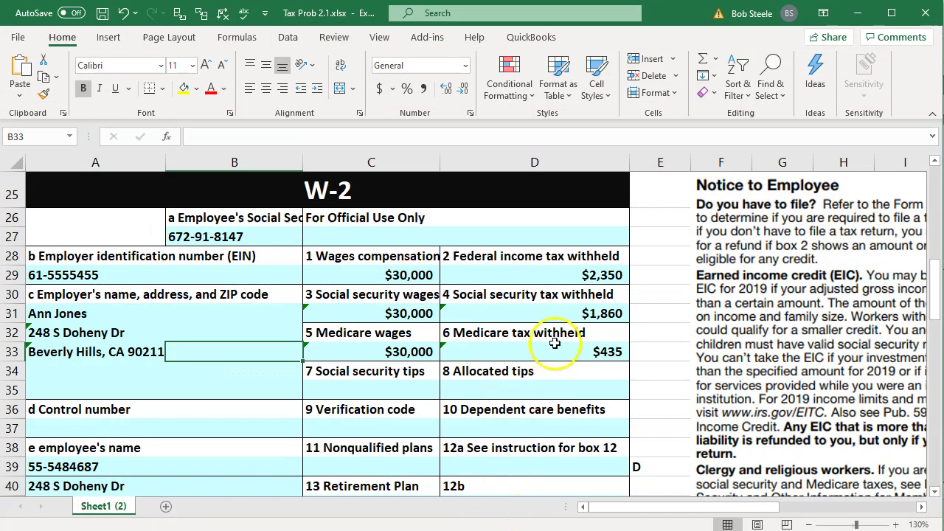
click(580, 317)
click(580, 355)
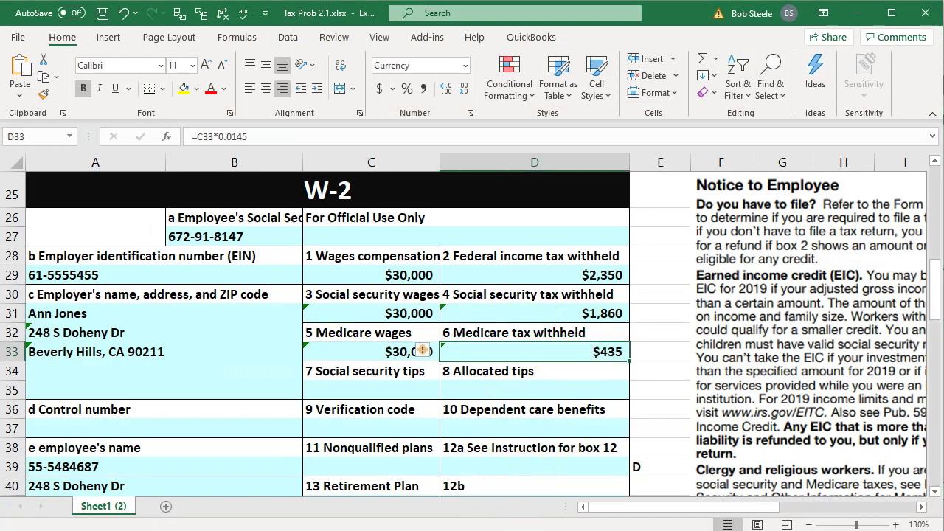
key(alt+Tab)
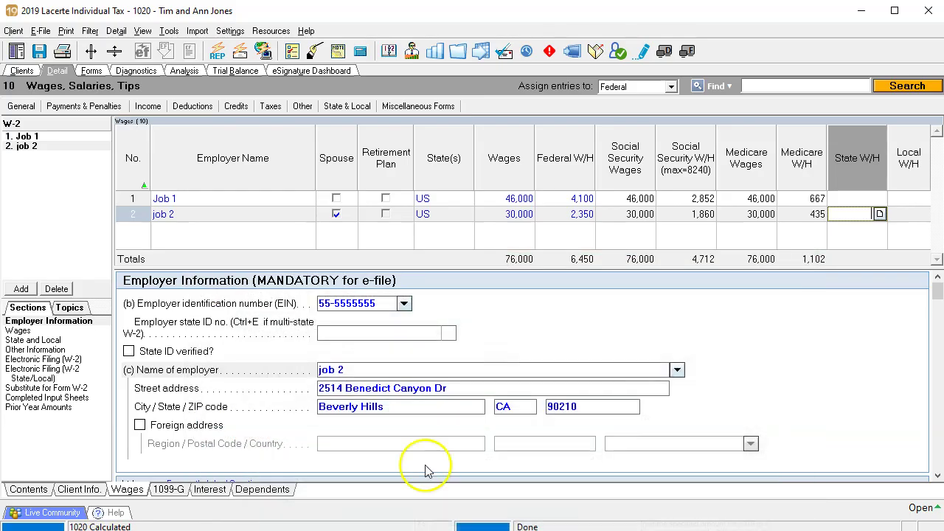
Re-verify the tick mark at line 1 Wages on Form 1040 page 1 and view the income lines below it.
click(92, 72)
scroll(339, 288, down, 3)
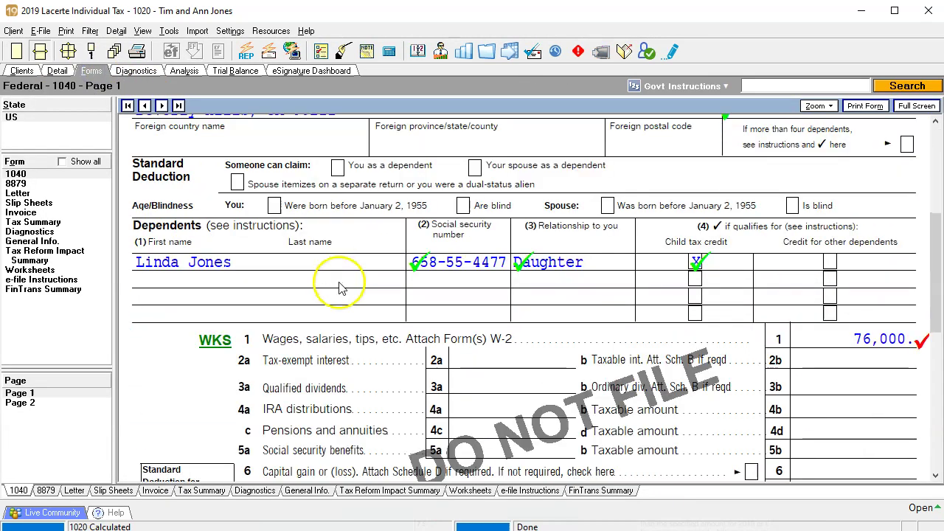
click(834, 337)
scroll(834, 337, down, 3)
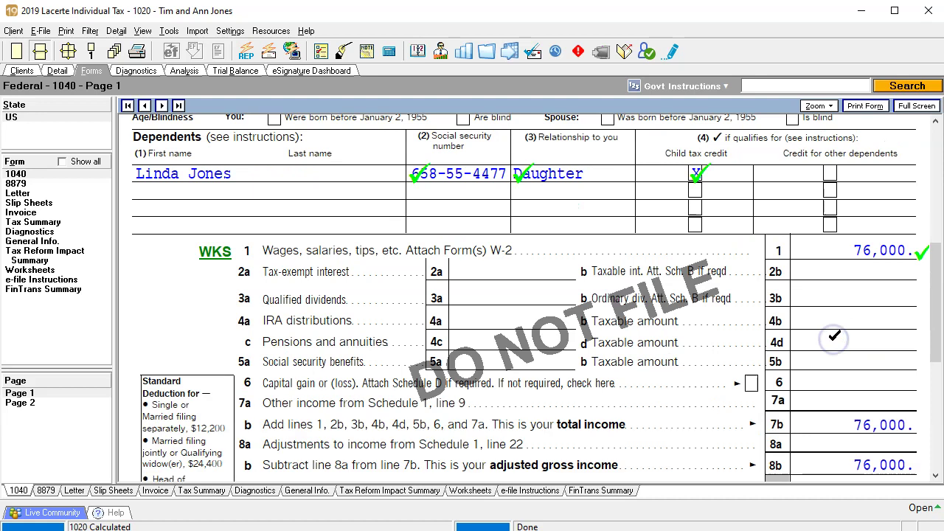
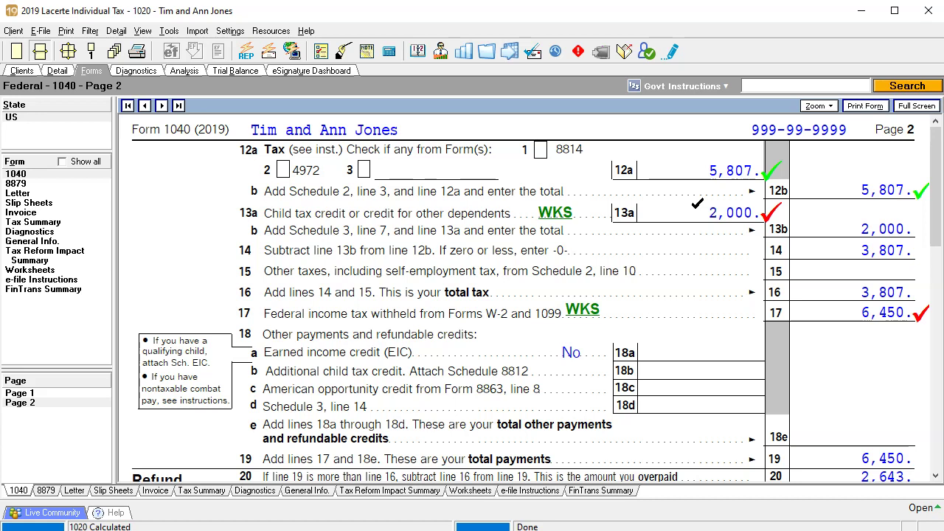
Re-verify the tick mark at line 13a and tick line 13b on Form 1040 page 2.
click(697, 205)
click(861, 228)
click(857, 236)
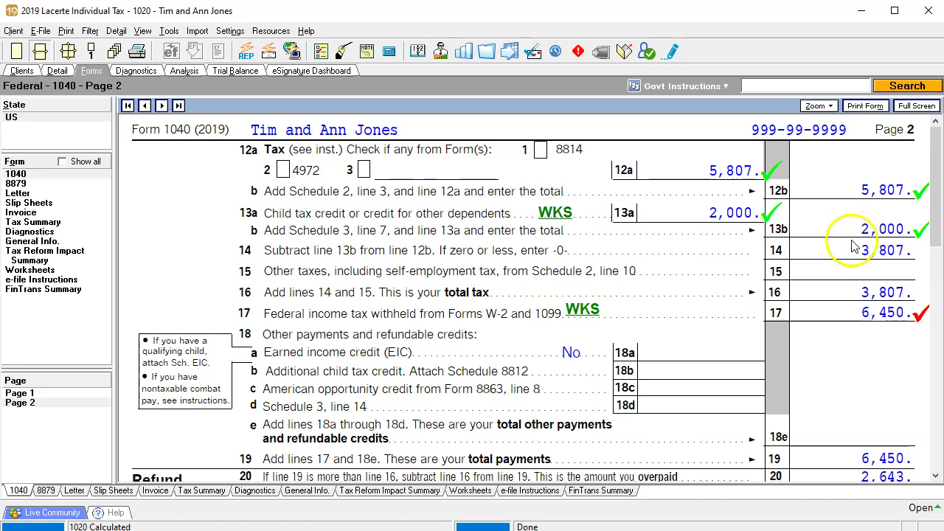
Tick line 14 and line 16 Total tax on Form 1040 page 2.
click(853, 244)
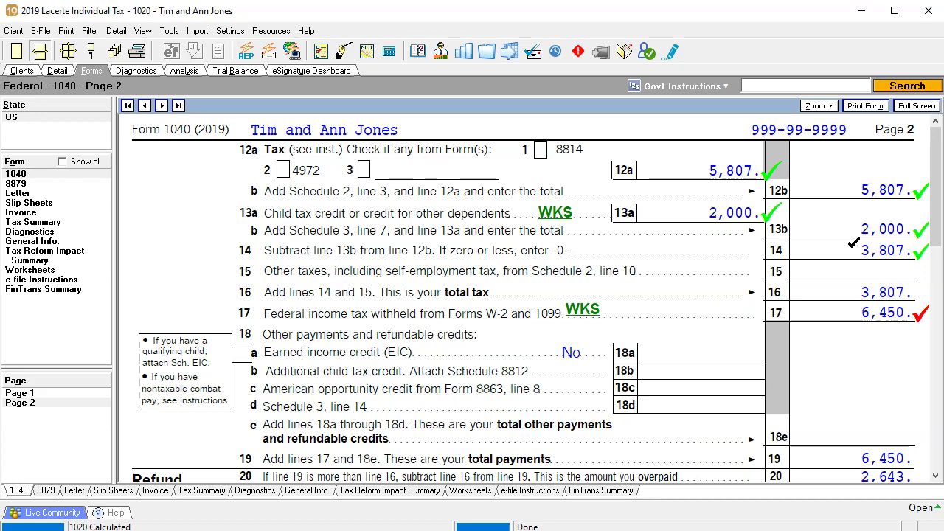
click(846, 225)
click(839, 191)
click(866, 267)
click(862, 285)
Re-verify the tick mark at line 17 Federal income tax withheld and tick line 19 Total payments on Form 1040 page 2.
click(854, 304)
click(853, 304)
scroll(854, 306, down, 3)
click(844, 348)
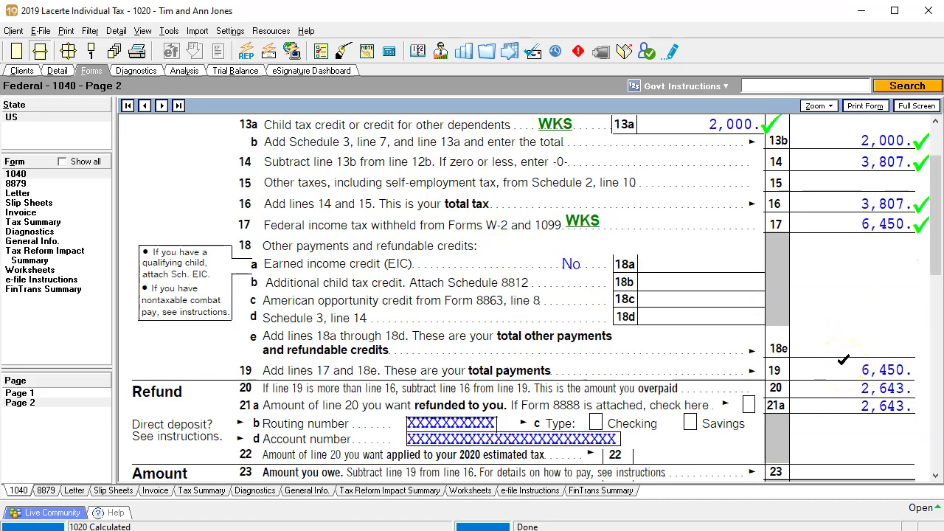
click(842, 364)
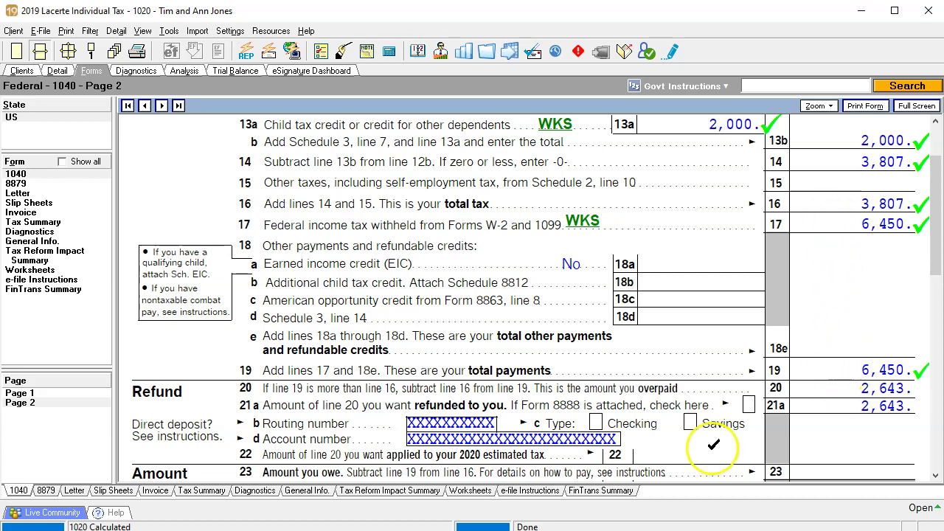
Switch to the Tax Prob 2.1 workbook and examine the 1099-INT #1 data and the sample form beside it.
click(554, 509)
click(321, 386)
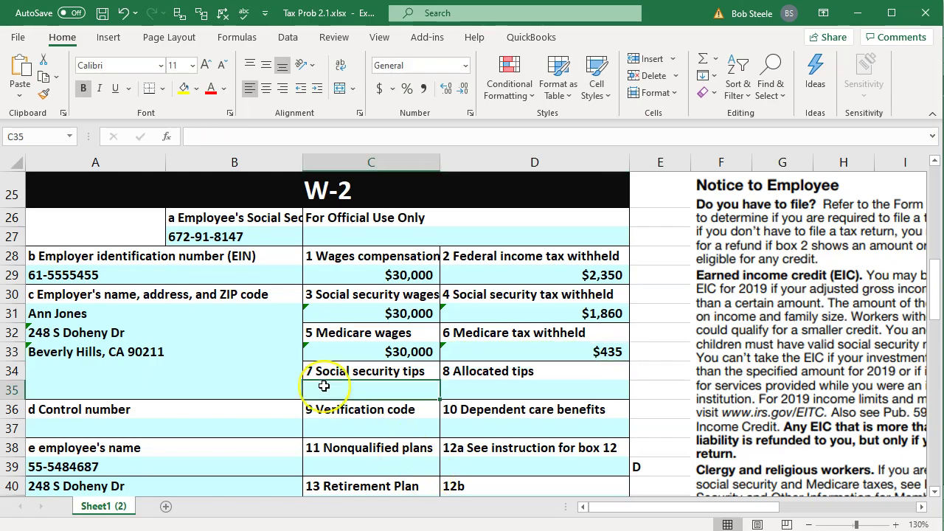
scroll(323, 387, down, 7)
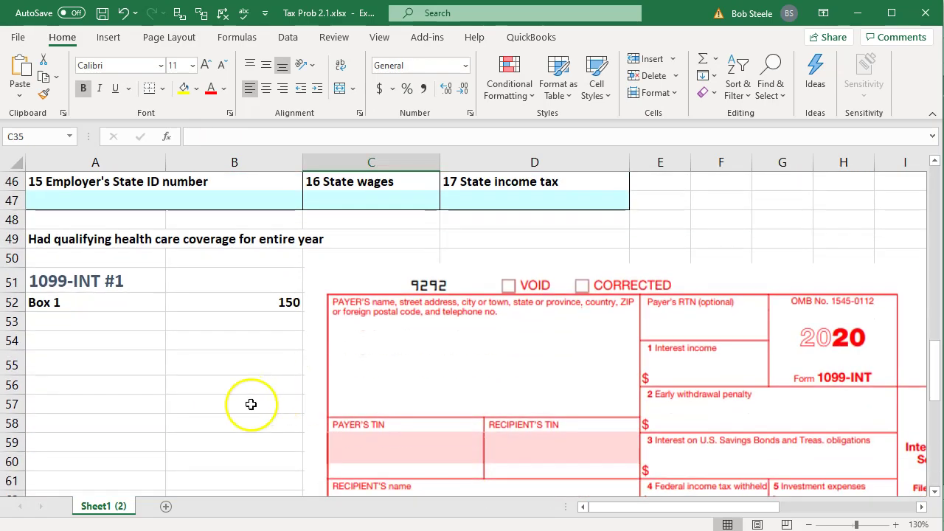
scroll(251, 404, down, 1)
click(428, 375)
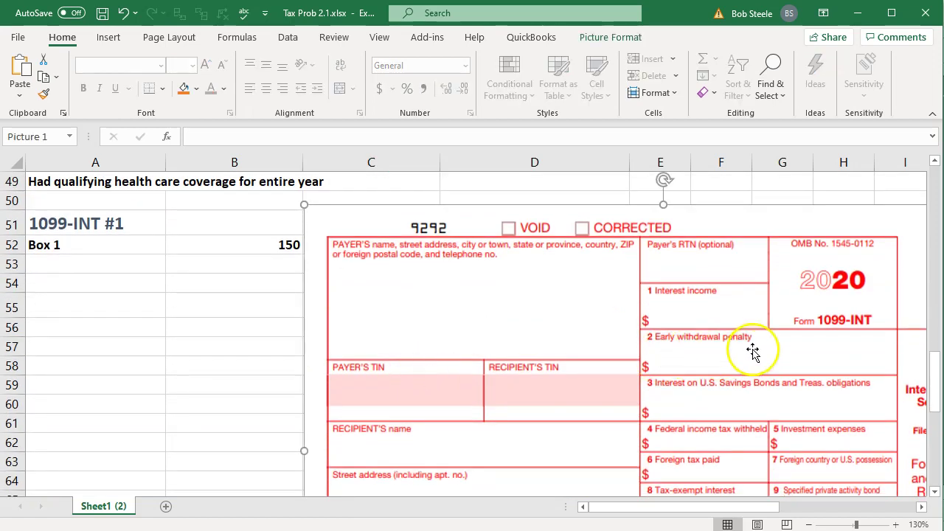
click(124, 238)
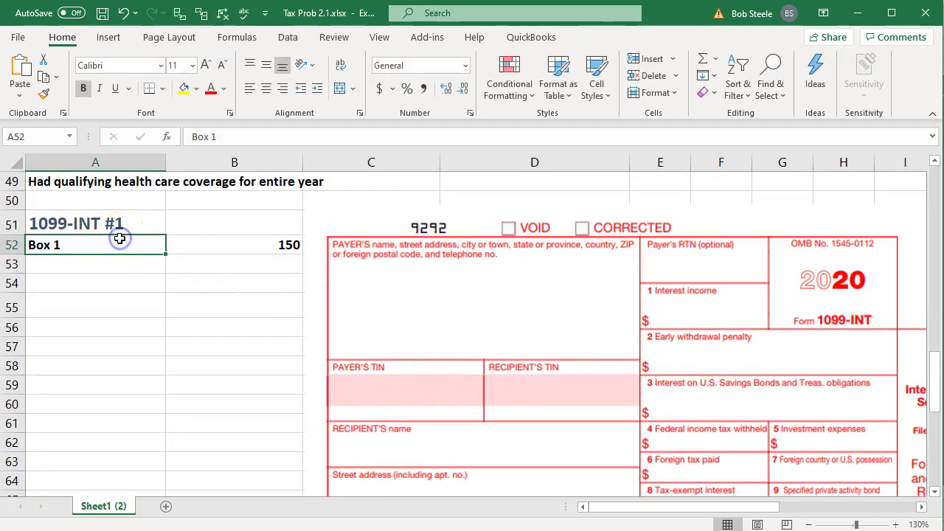
key(Down)
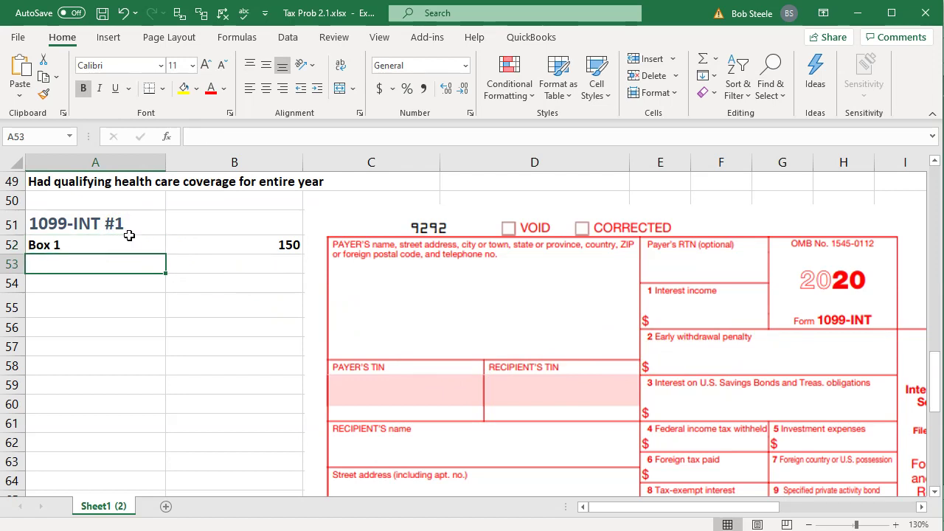
drag(696, 507, 752, 507)
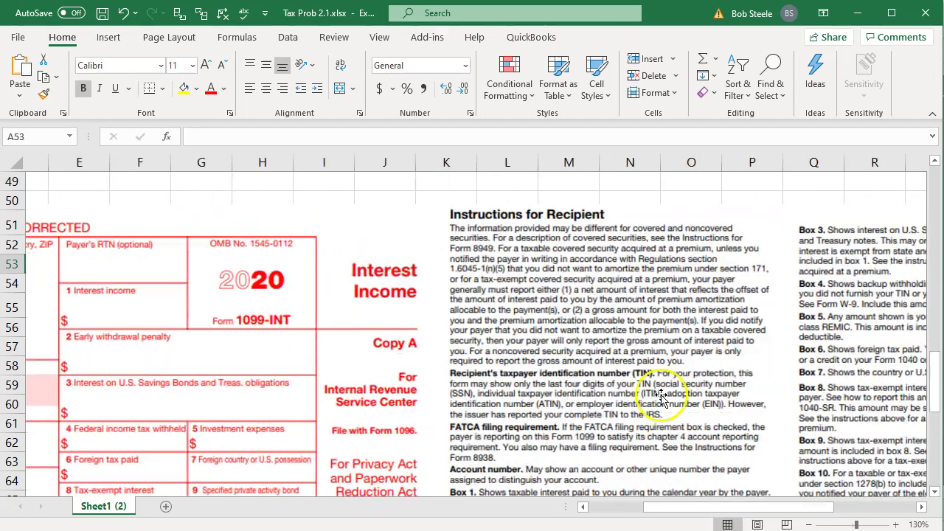
drag(682, 507, 539, 507)
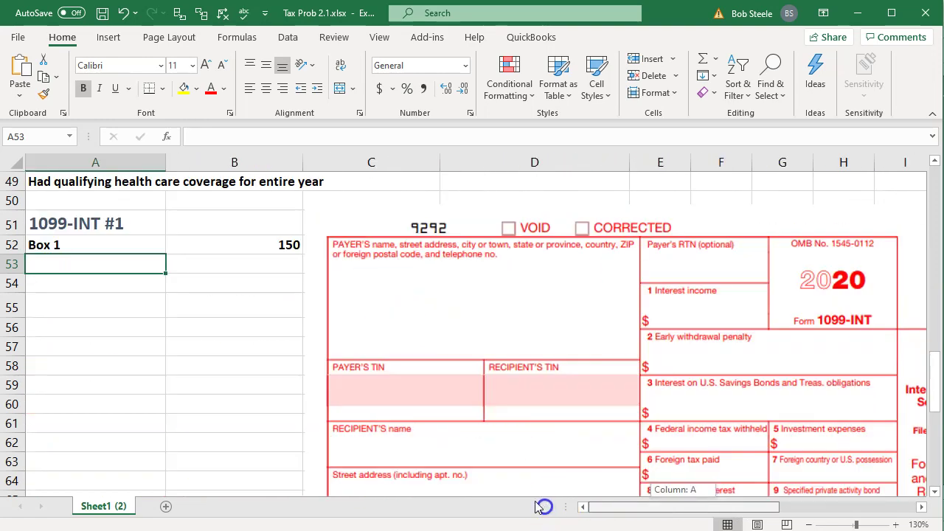
click(81, 323)
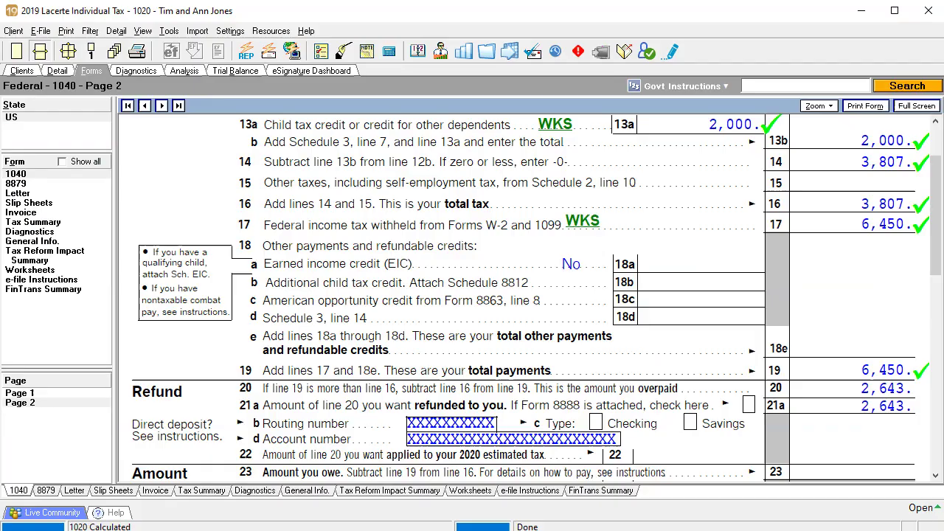
Return to Lacerte and view the list of income input screens in the client's detail input.
key(alt+Tab)
click(58, 71)
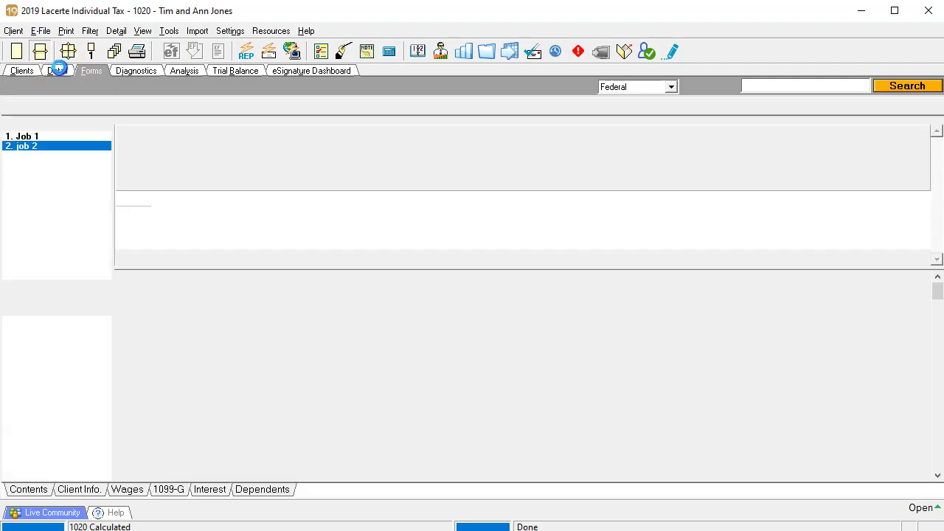
click(151, 108)
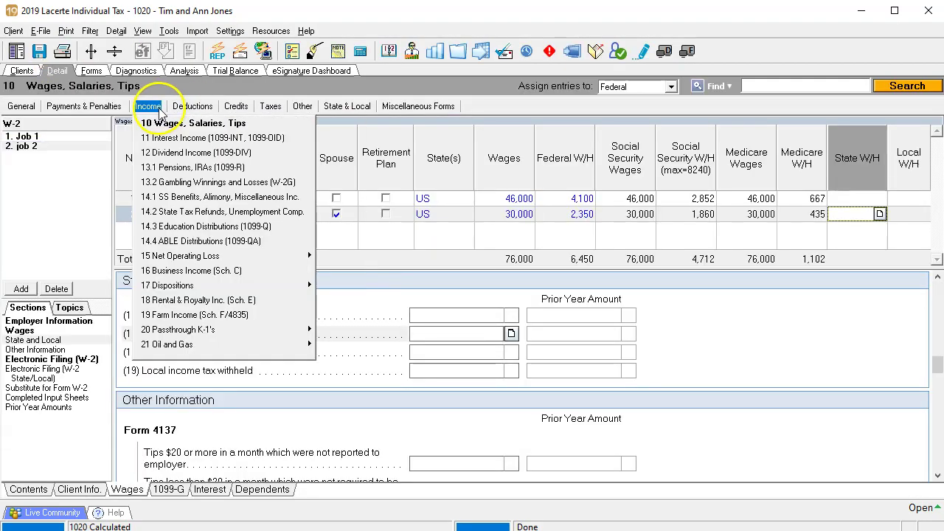
click(151, 107)
click(152, 107)
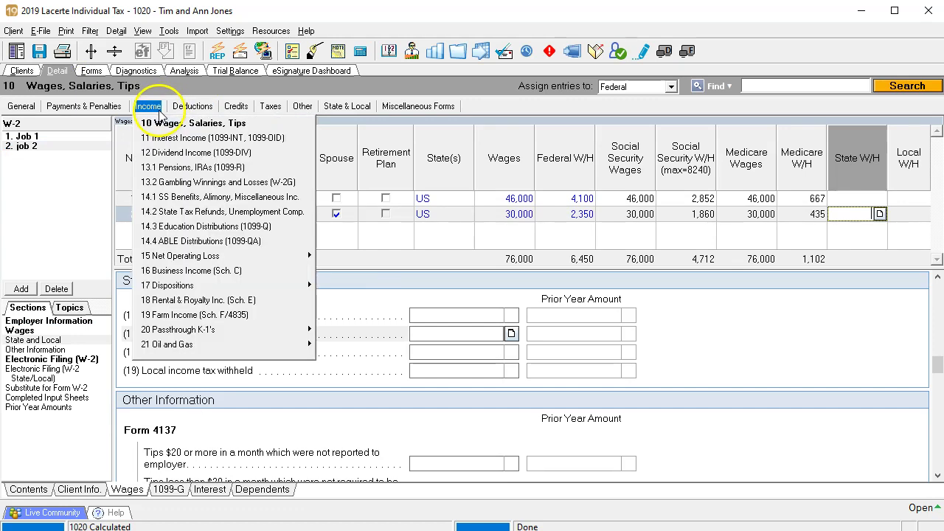
Tick line 2b Taxable interest on Form 1040 page 1 and jump from it to the 1099-INT input screen.
click(92, 70)
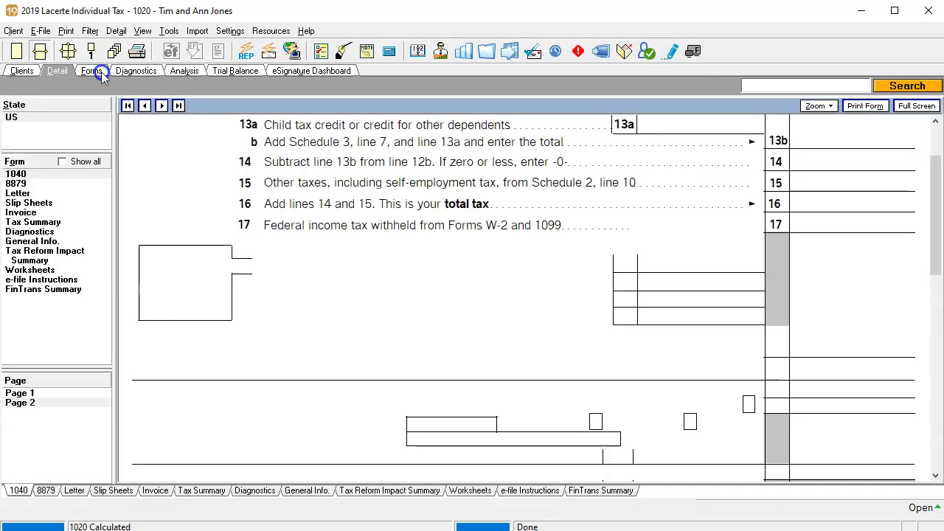
click(43, 393)
scroll(388, 315, down, 10)
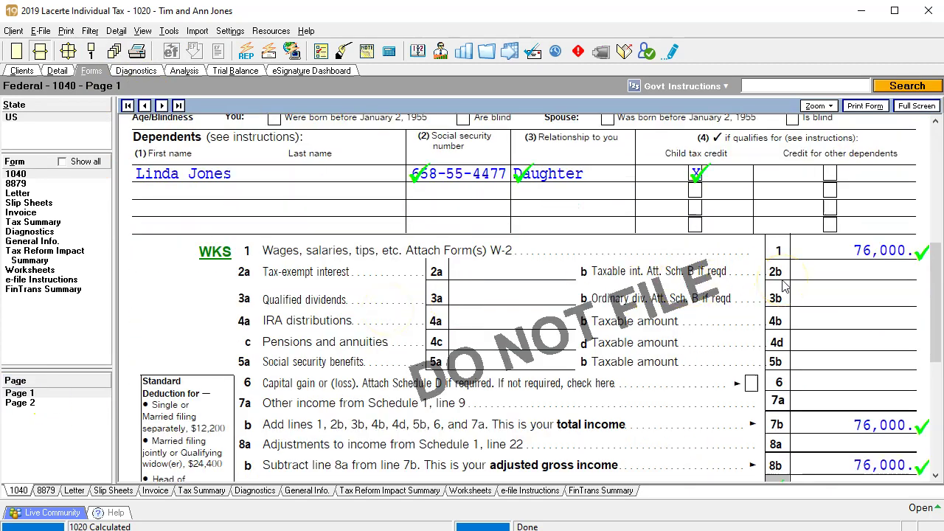
click(816, 265)
click(828, 267)
right_click(827, 268)
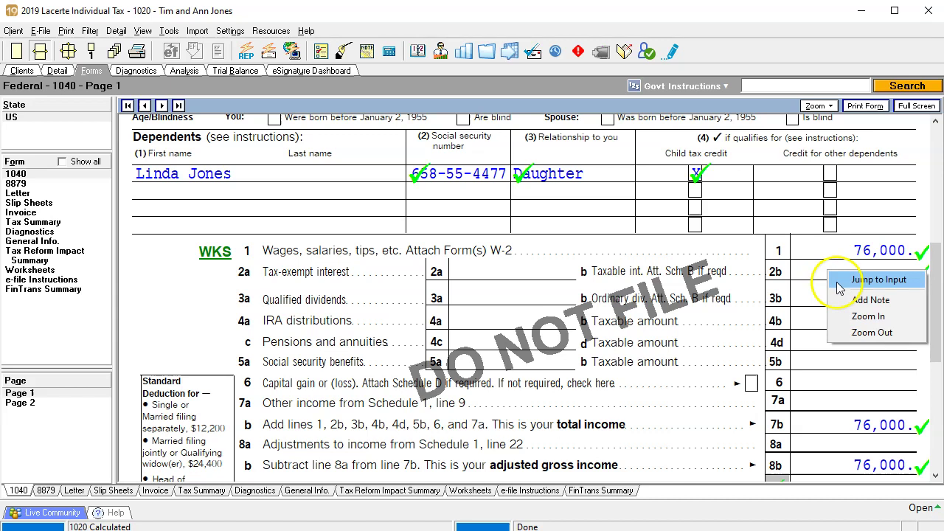
click(838, 282)
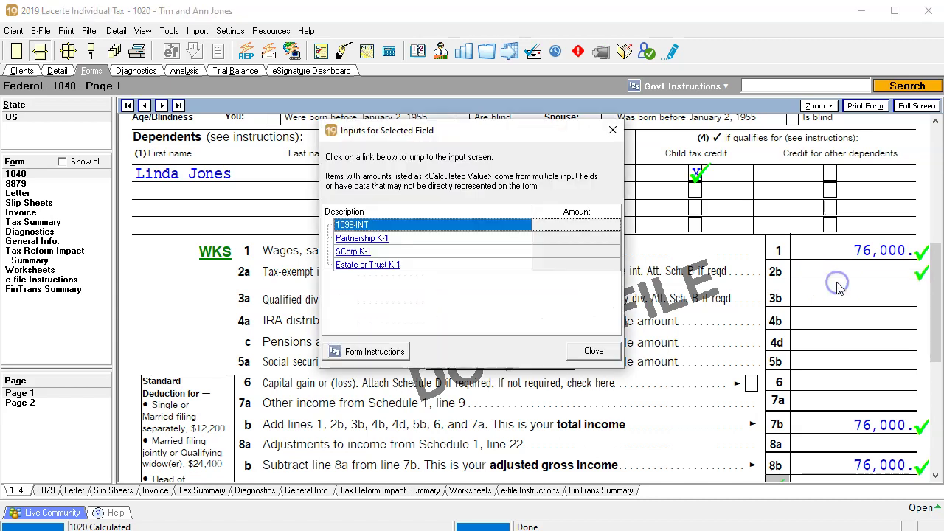
click(354, 230)
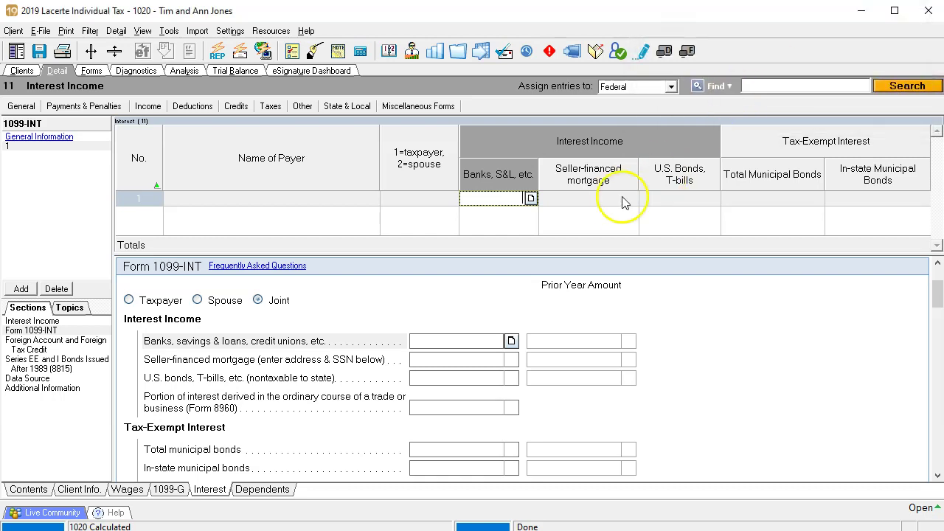
Enter Bank 1 as the 1099-INT payer and set its bank interest income to 150, consulting the workbook.
click(344, 197)
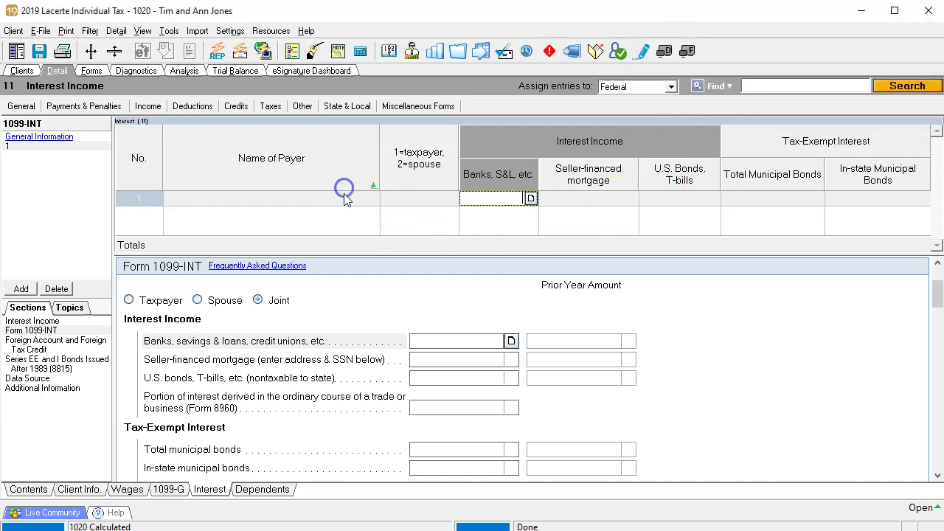
text(Bank 1)
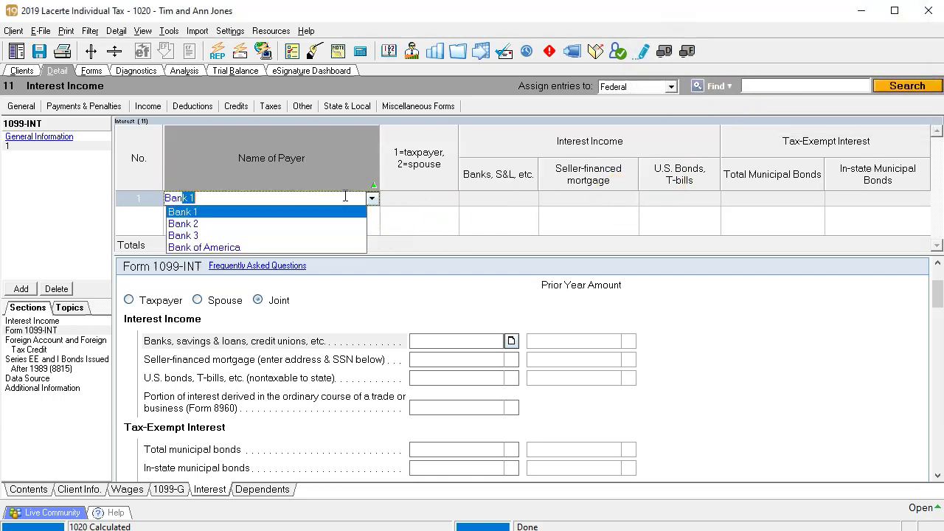
key(Tab)
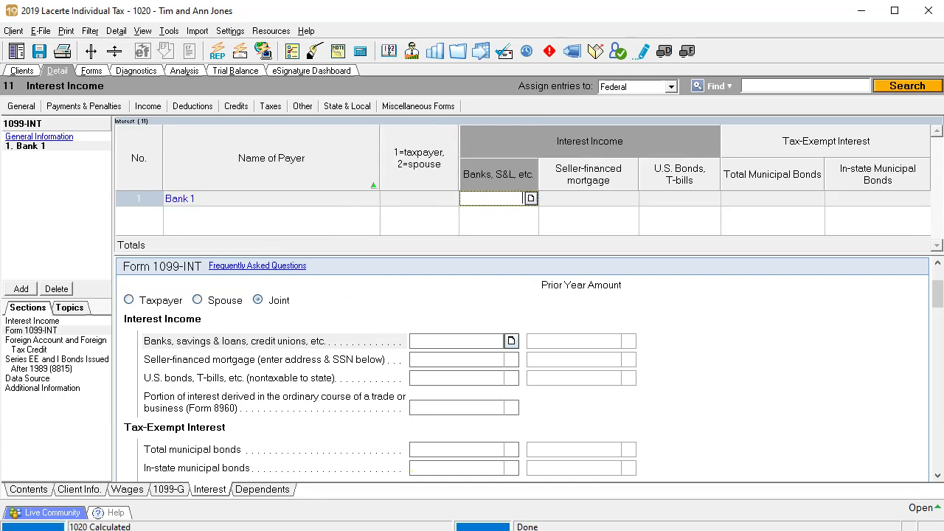
key(alt+Tab)
key(alt+Tab)
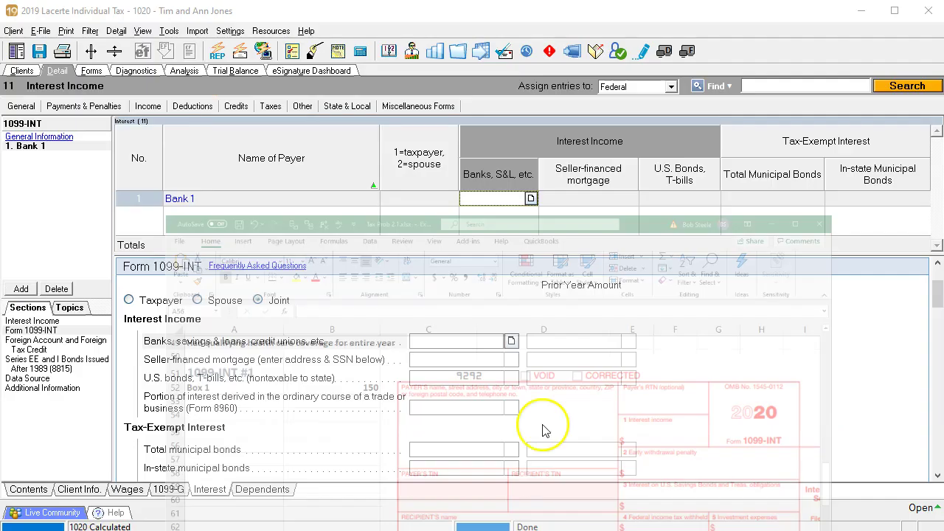
text(150)
key(Tab)
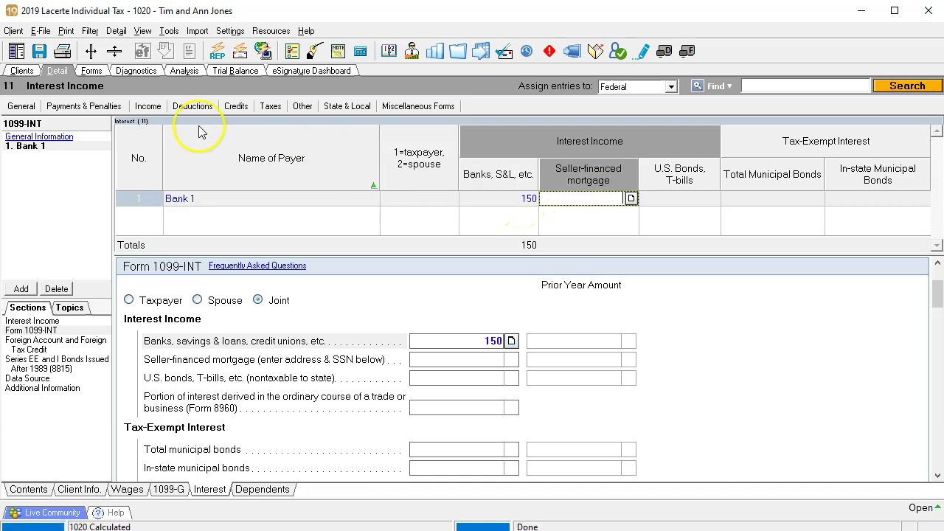
Re-verify the tick marks at lines 2b, 7b, 8b and 11b on Form 1040 page 1.
click(92, 71)
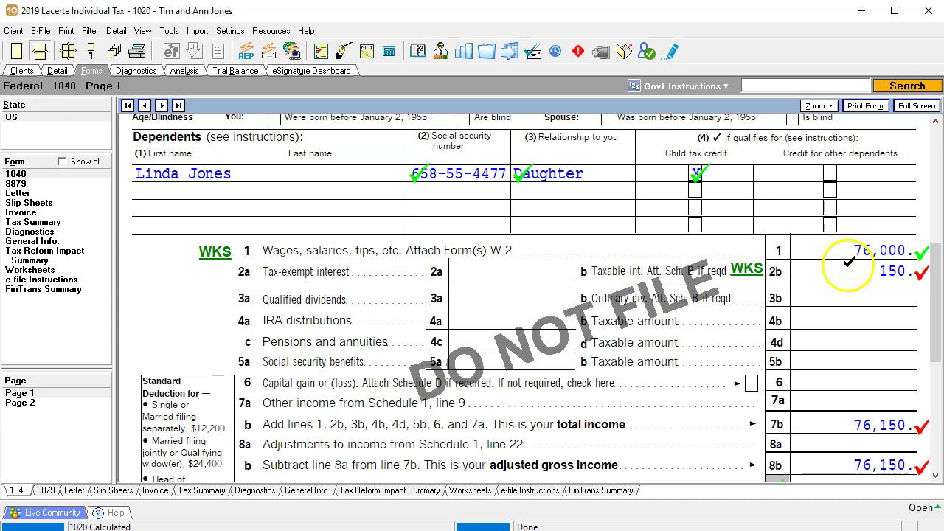
click(849, 265)
click(848, 426)
scroll(839, 396, down, 1)
click(839, 398)
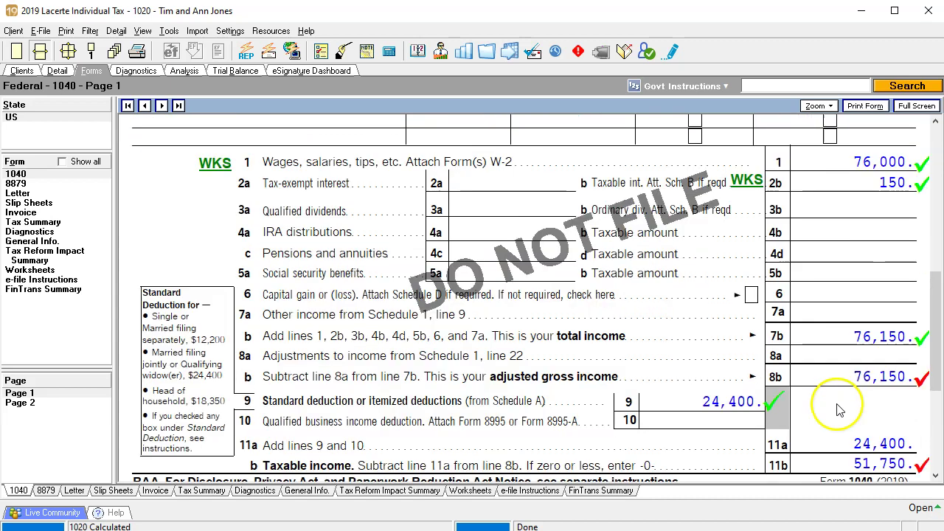
click(841, 380)
click(736, 384)
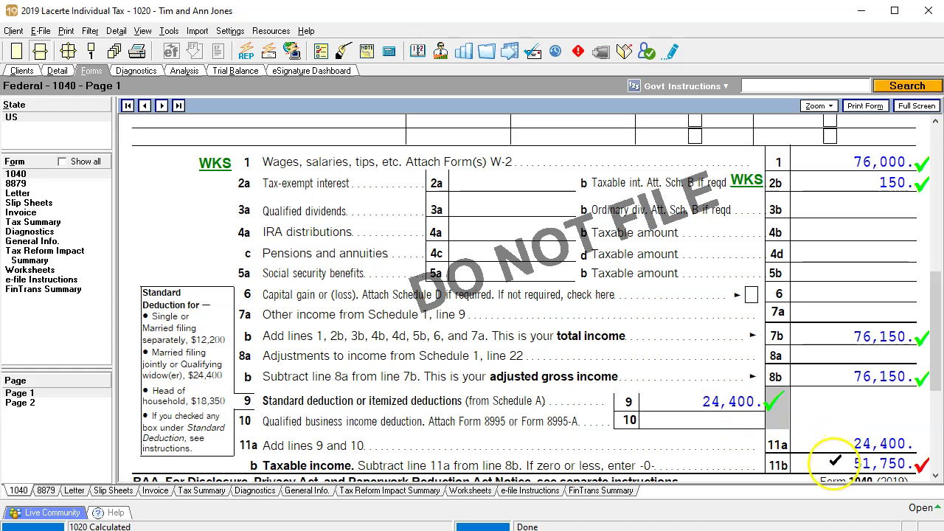
click(835, 461)
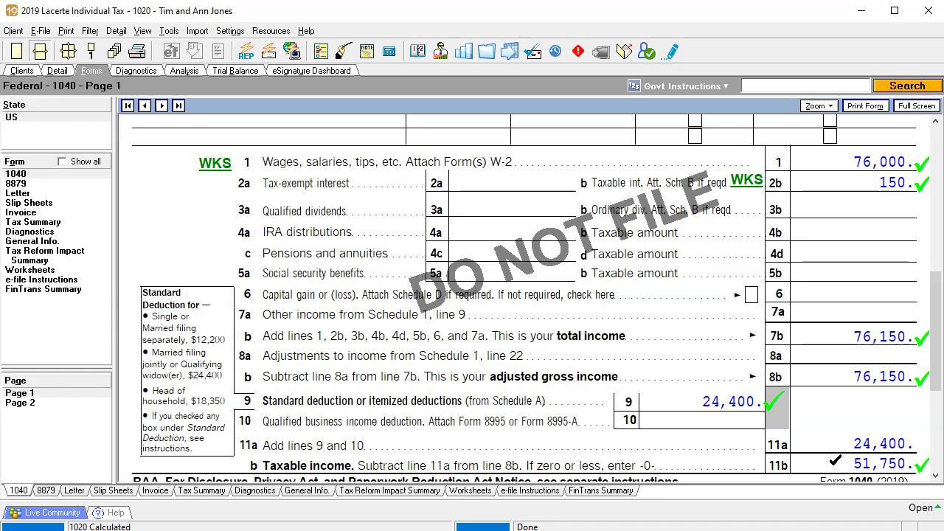
Re-verify the tick marks at lines 12a, 12b, 14 and 16 and tick line 20 on Form 1040 page 2.
click(21, 402)
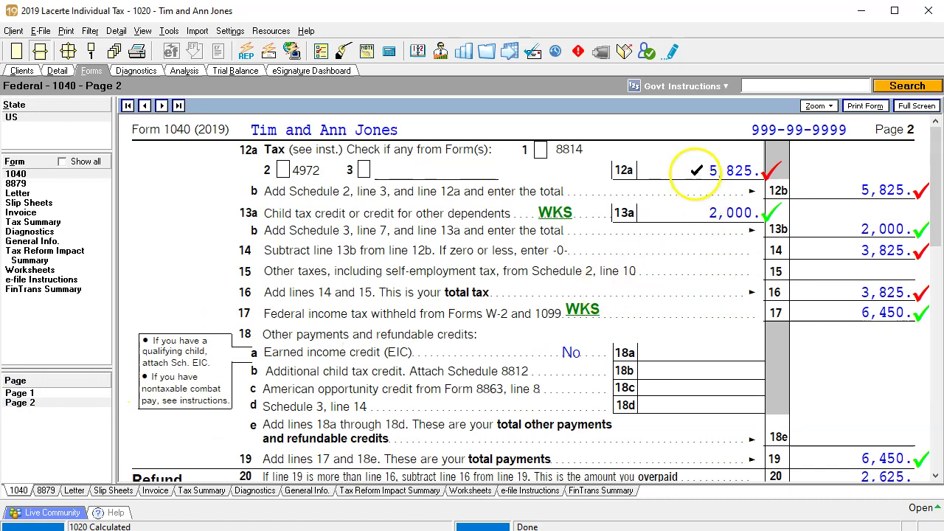
click(697, 171)
click(843, 184)
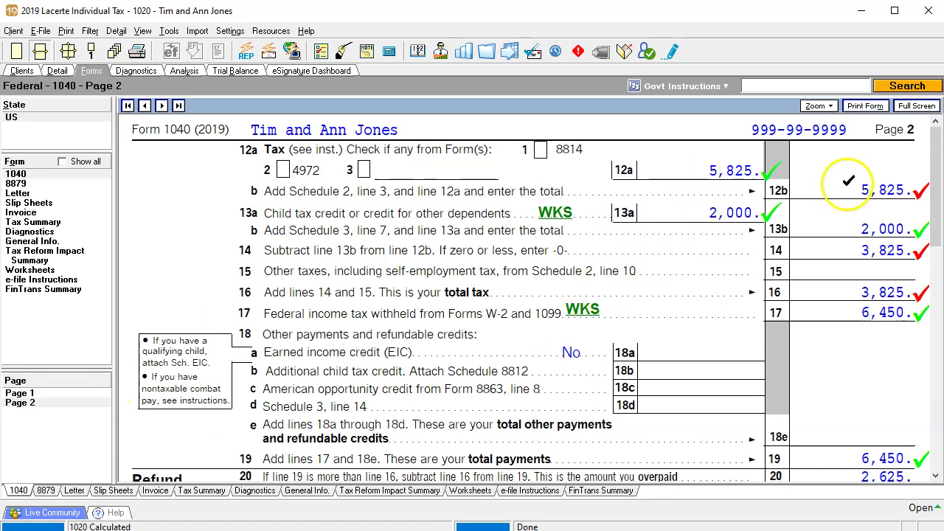
click(698, 212)
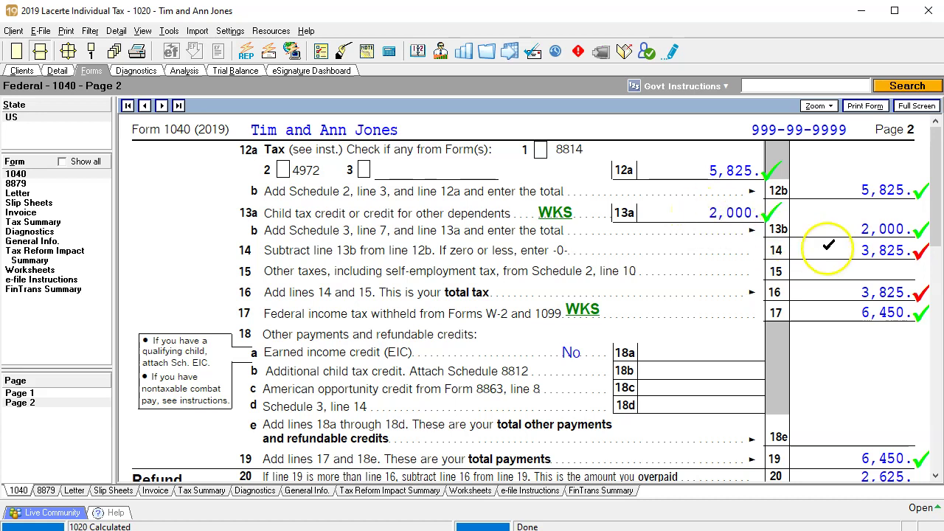
click(836, 250)
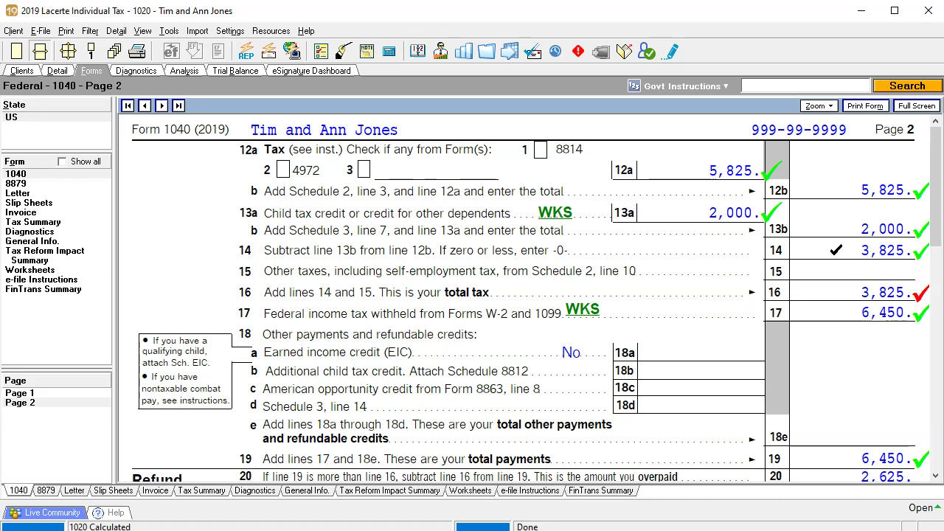
click(845, 290)
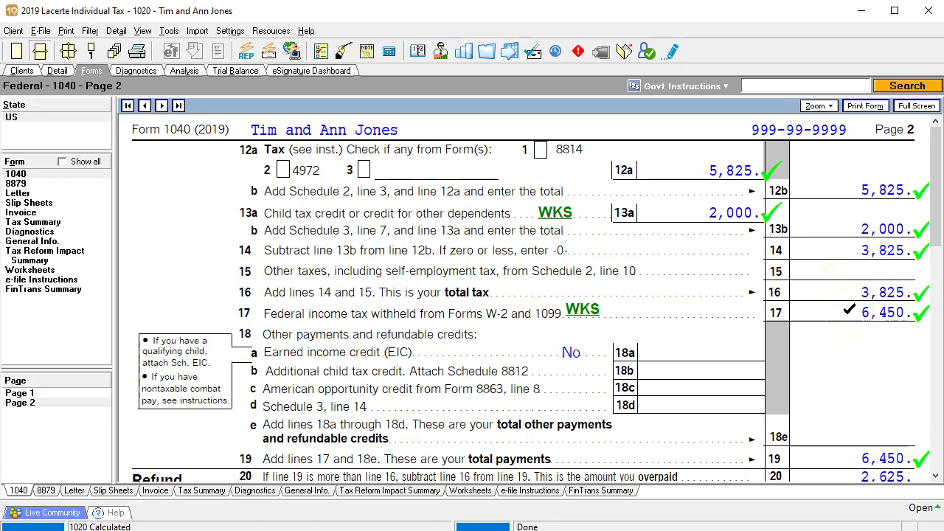
scroll(849, 310, down, 2)
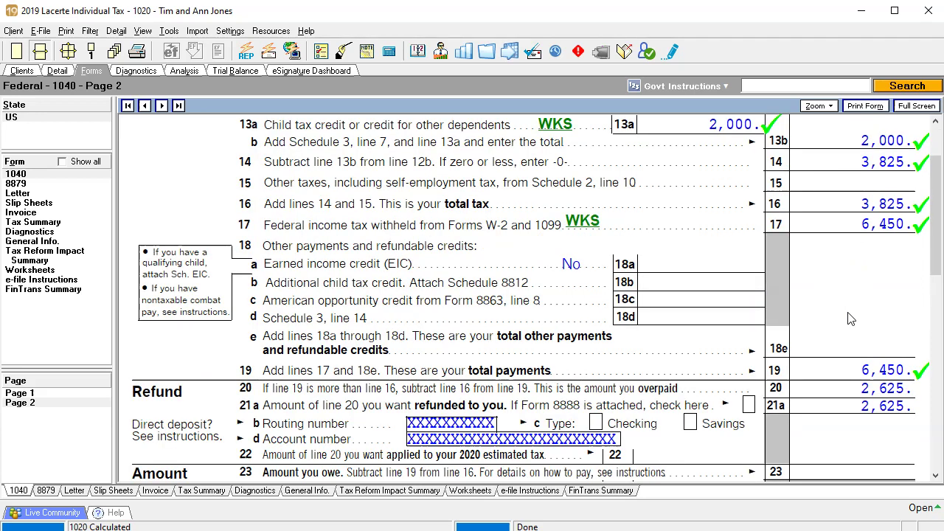
click(848, 389)
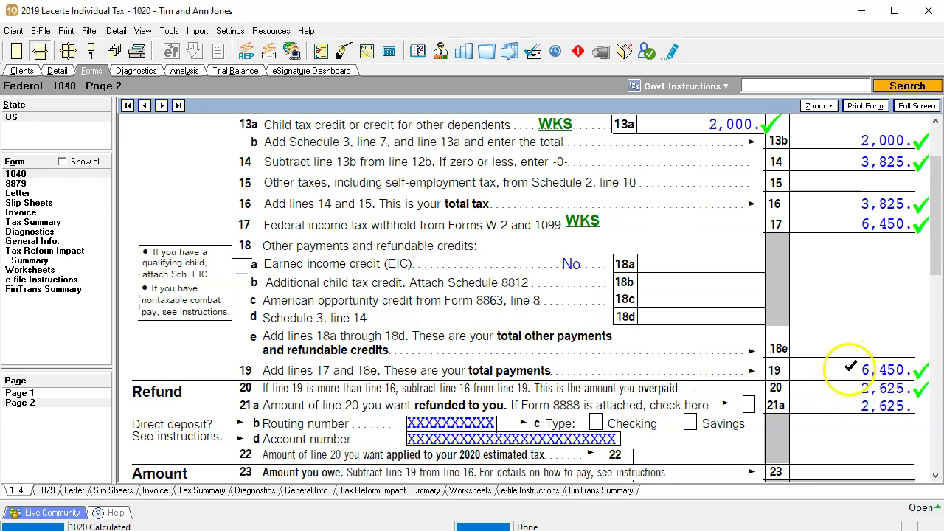
Switch to the Tax Prob 2.1 workbook in Excel and review the remaining health coverage, dependent and child tax credit details below the 1099-INT.
key(alt+Tab)
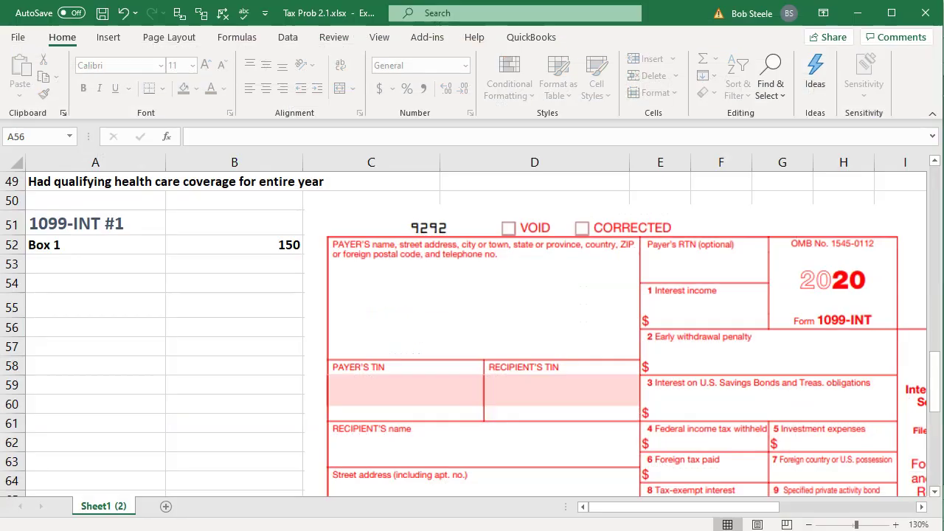
scroll(440, 382, down, 6)
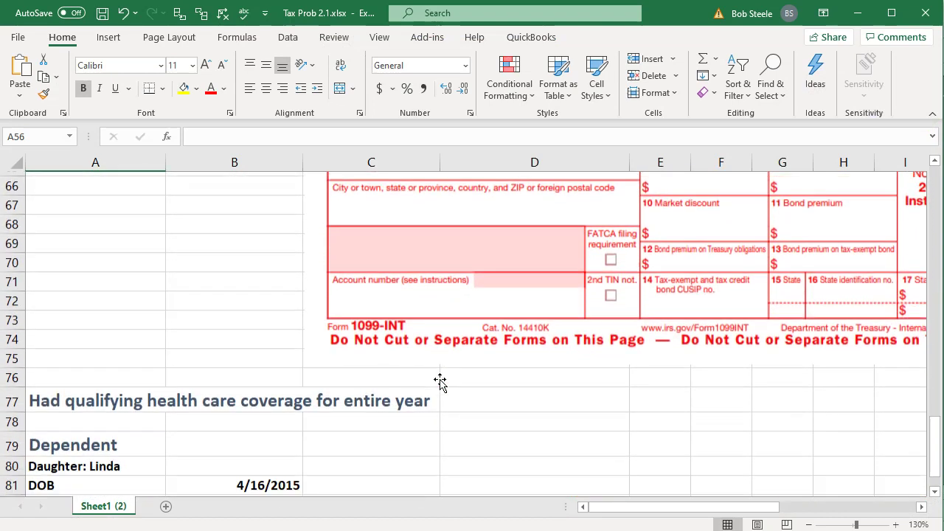
scroll(439, 382, down, 3)
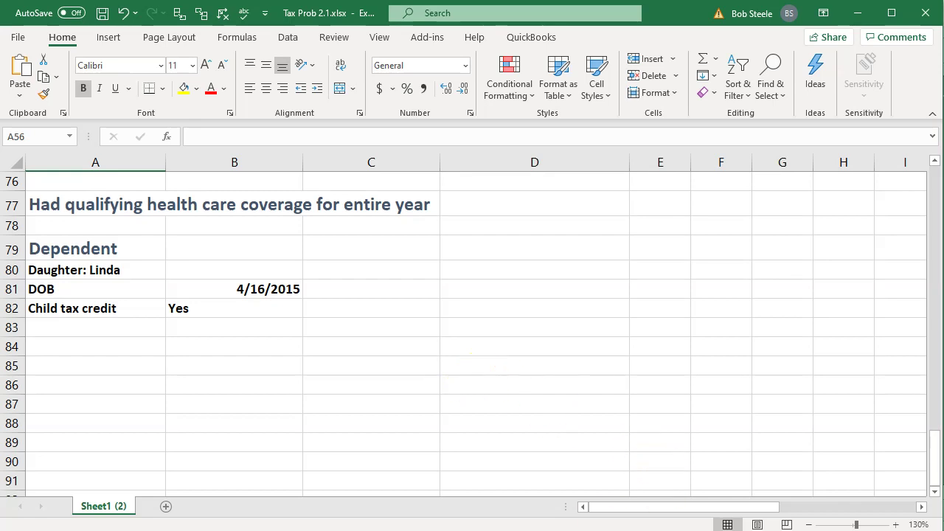
Switch back to Lacerte, review the return's critical and informational diagnostics, and return to Form 1040 page 2.
key(alt+Tab)
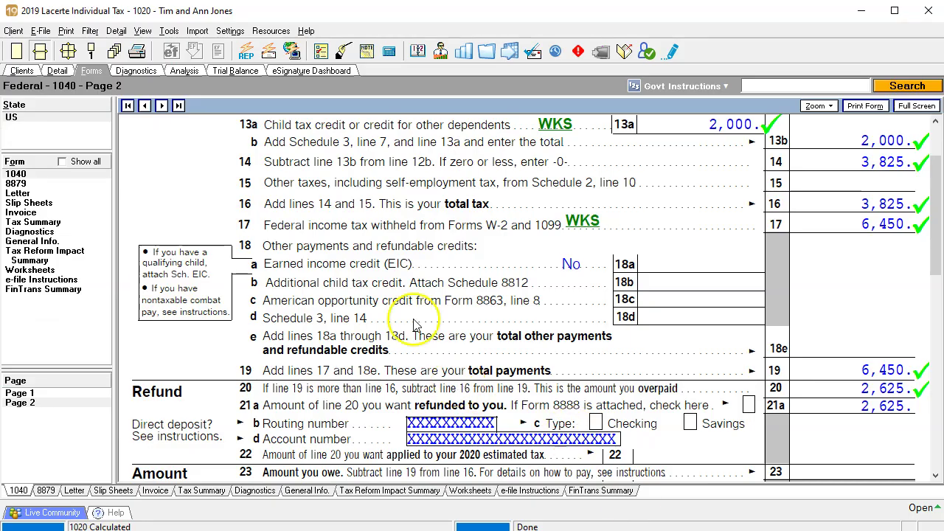
click(137, 72)
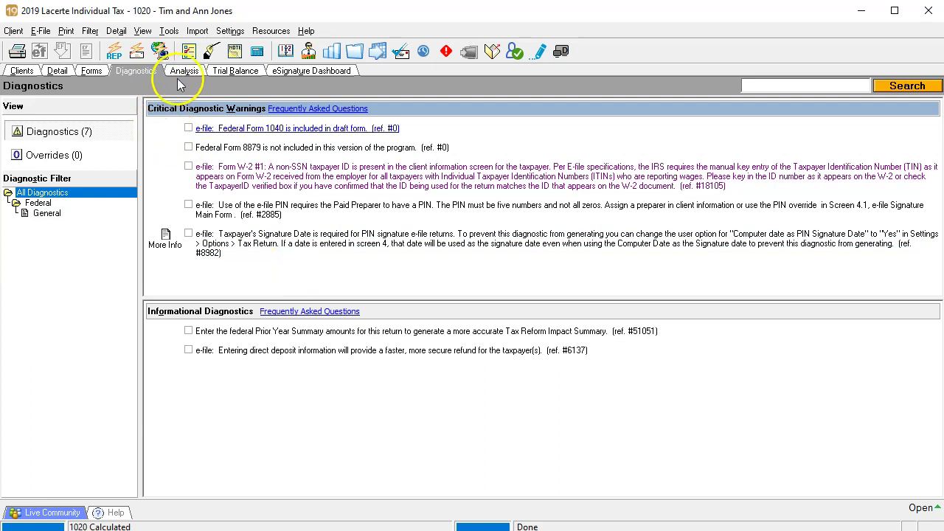
click(91, 72)
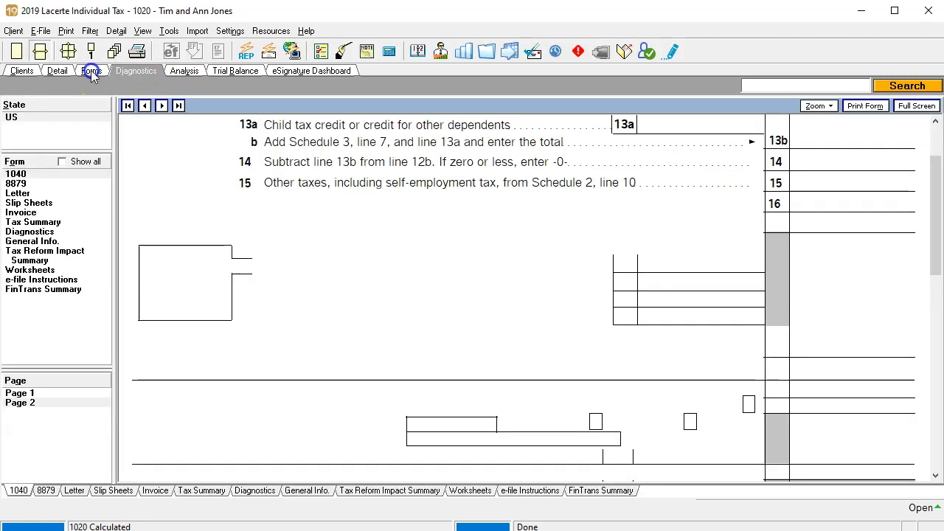